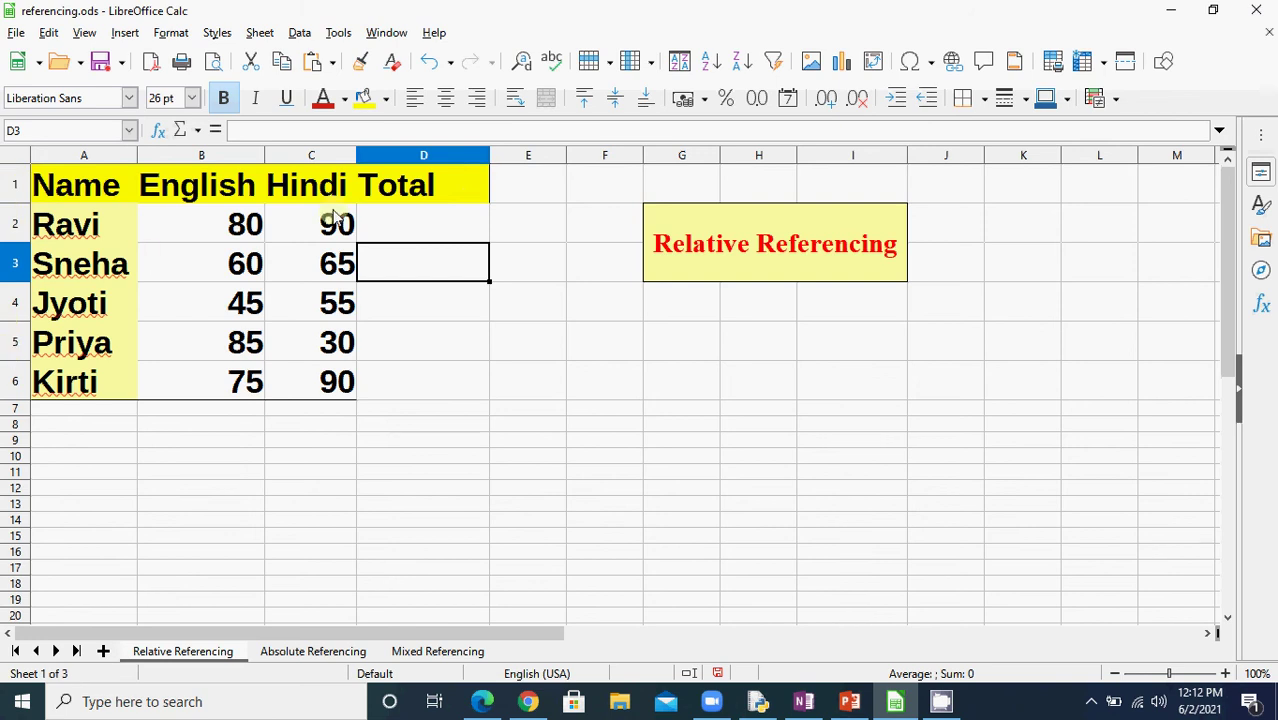
Select cells D4 and B4 in turn to examine their cell addresses
left_click(428, 299)
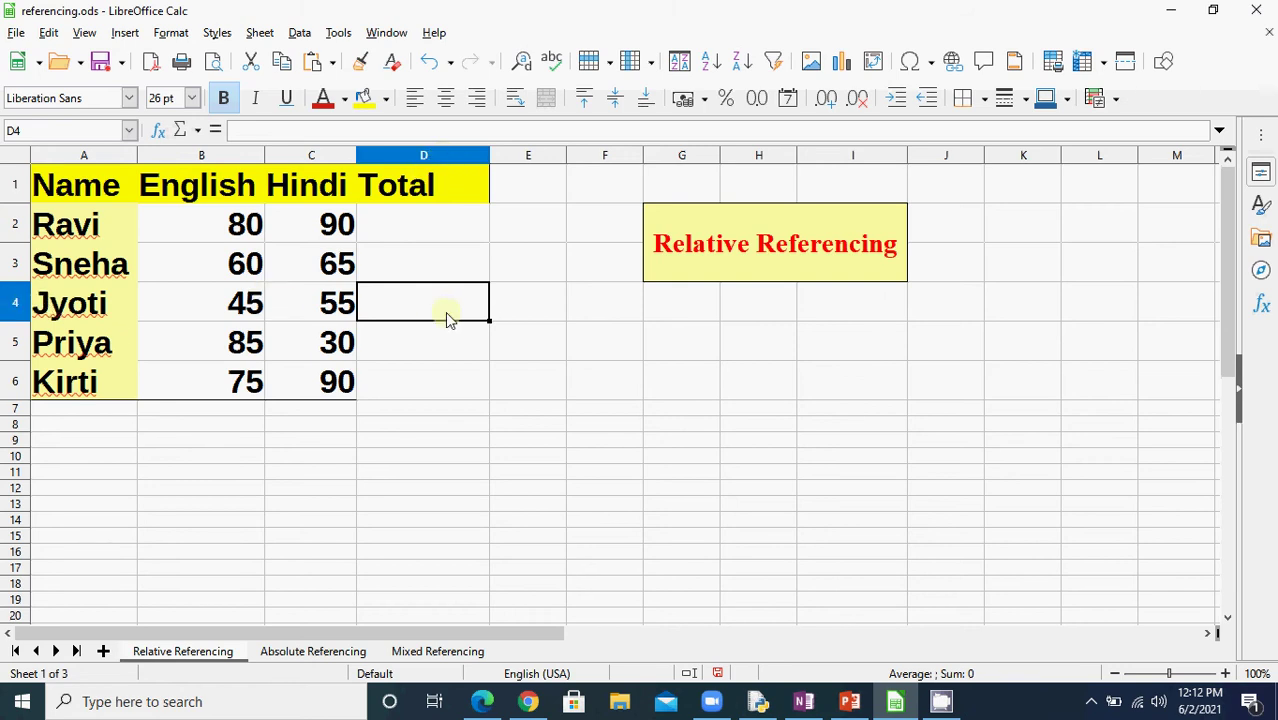
left_click(42, 131)
left_click(192, 302)
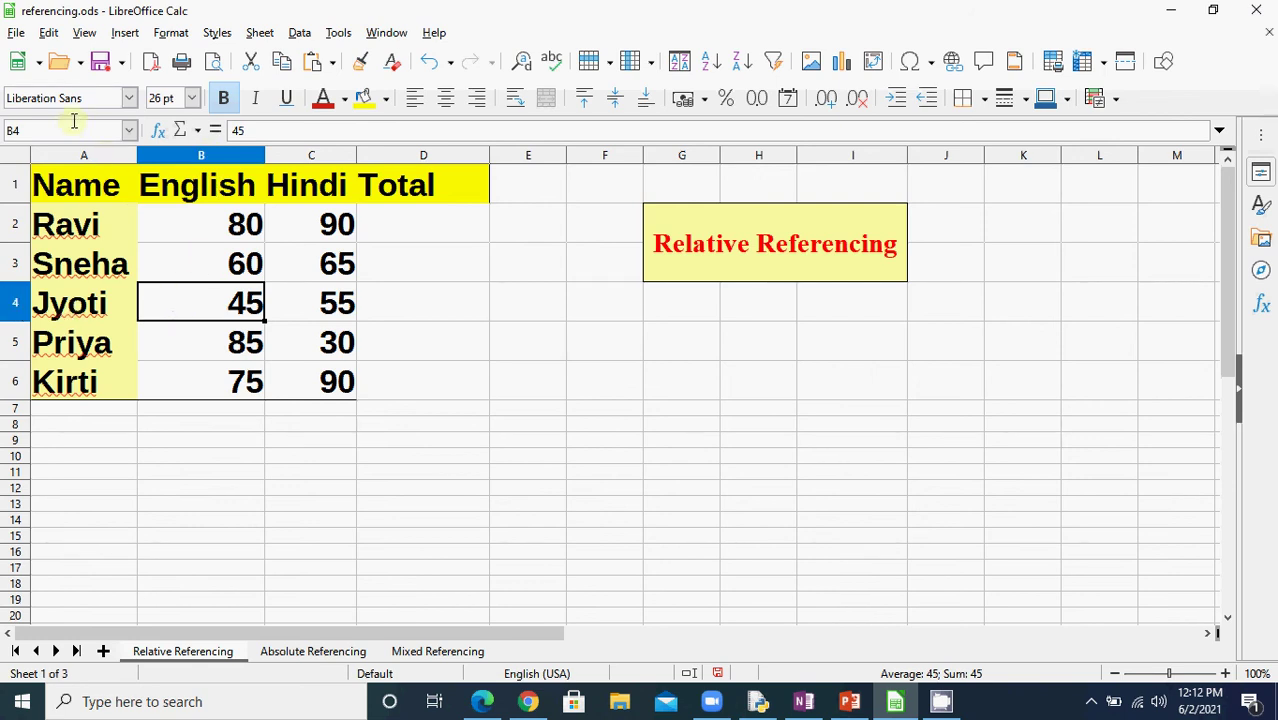
Enter the formula =B2+C2 in cell D2 and fill it down through D6
left_click(395, 220)
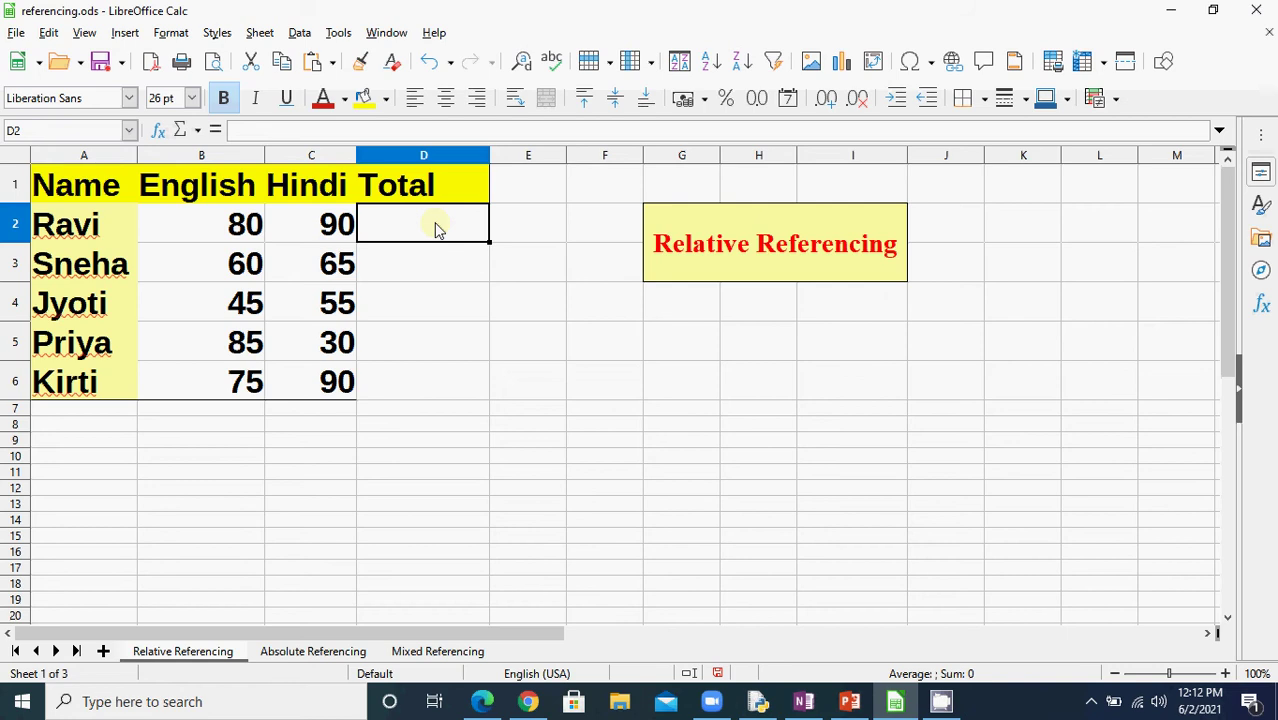
type("=")
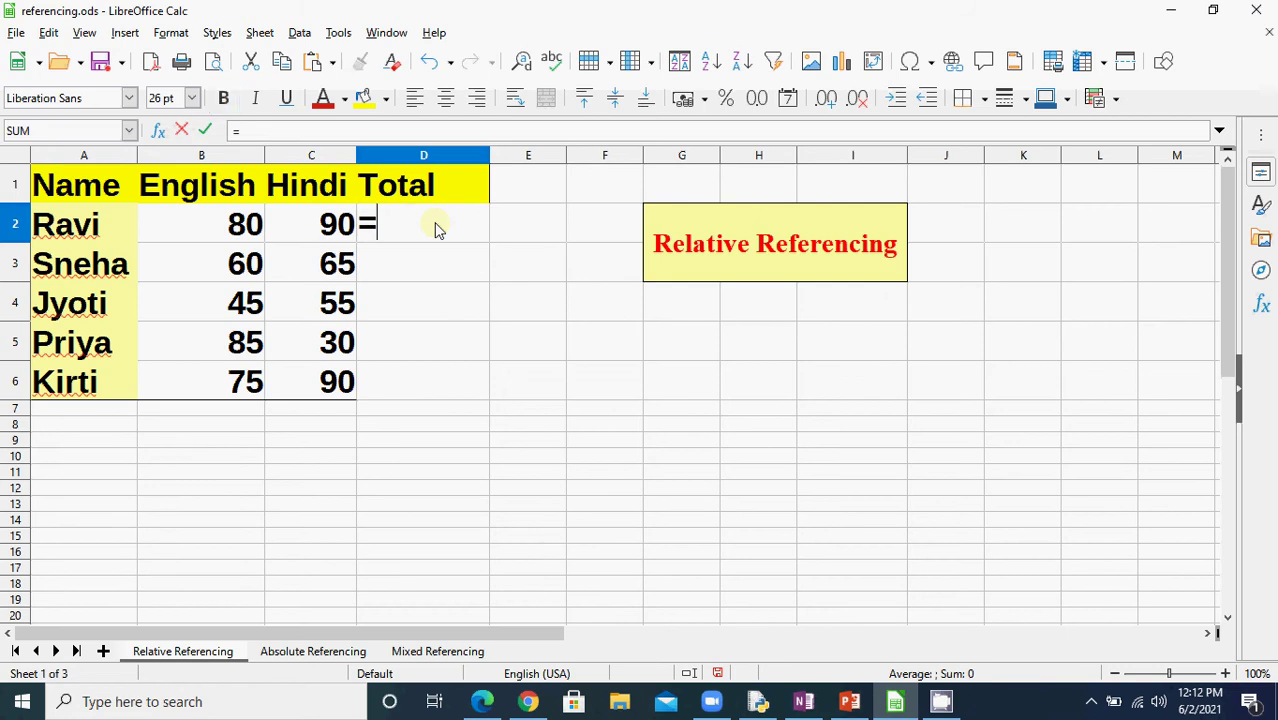
left_click(222, 224)
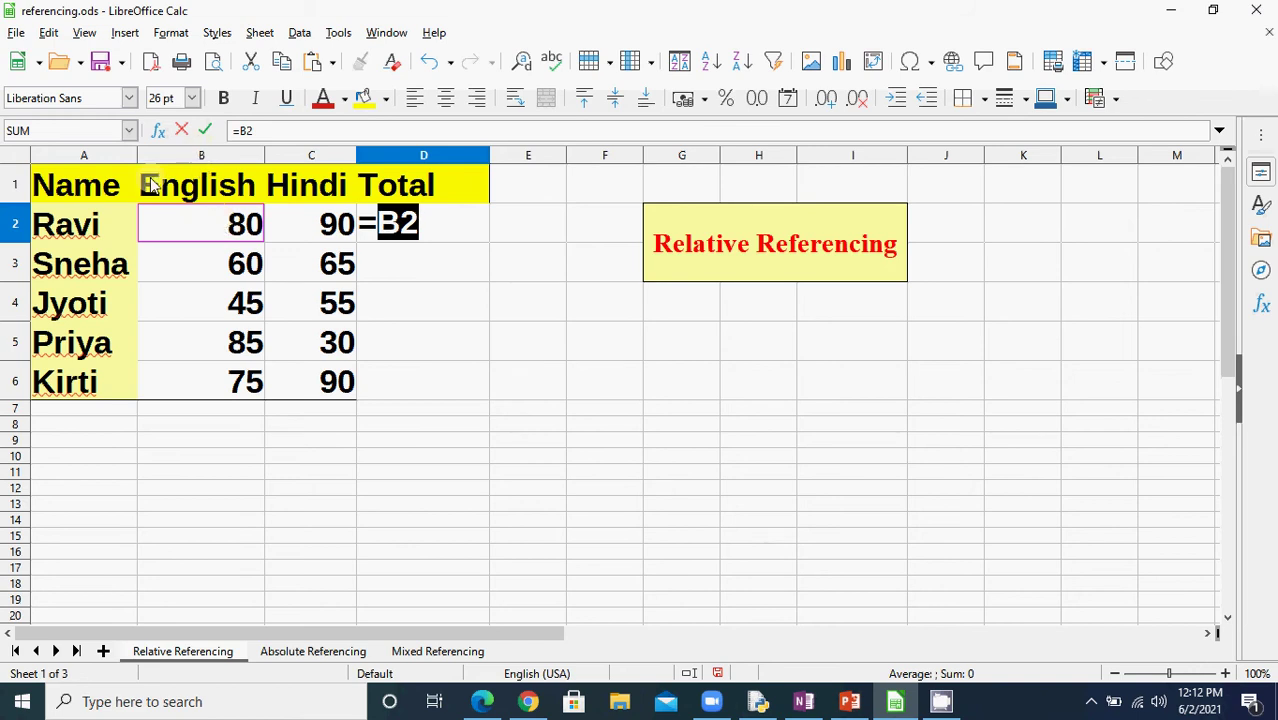
type("+")
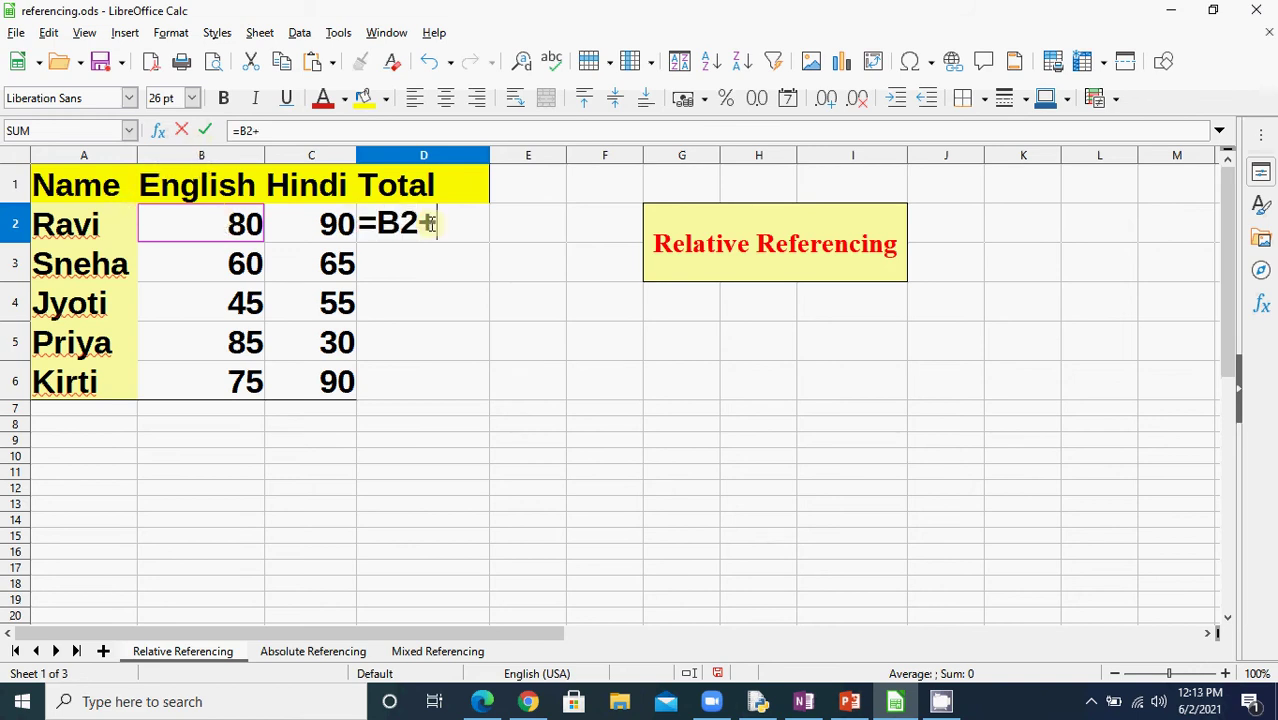
left_click(305, 224)
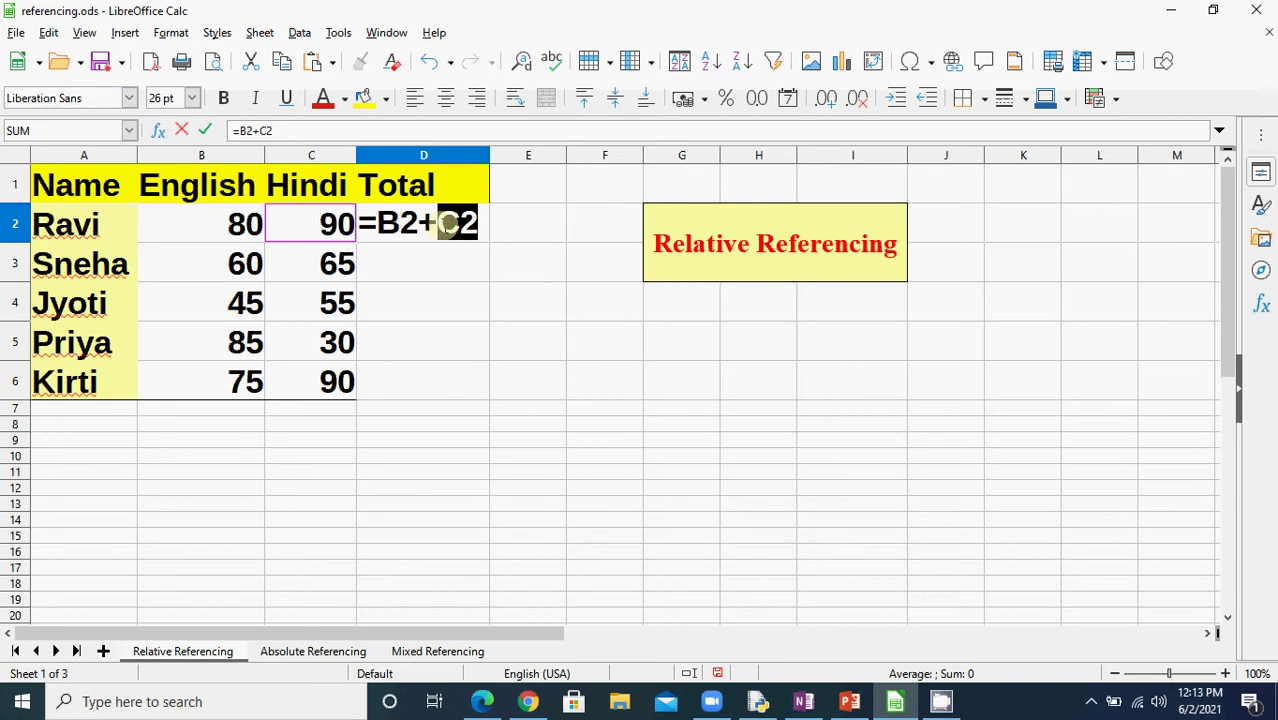
key("Return")
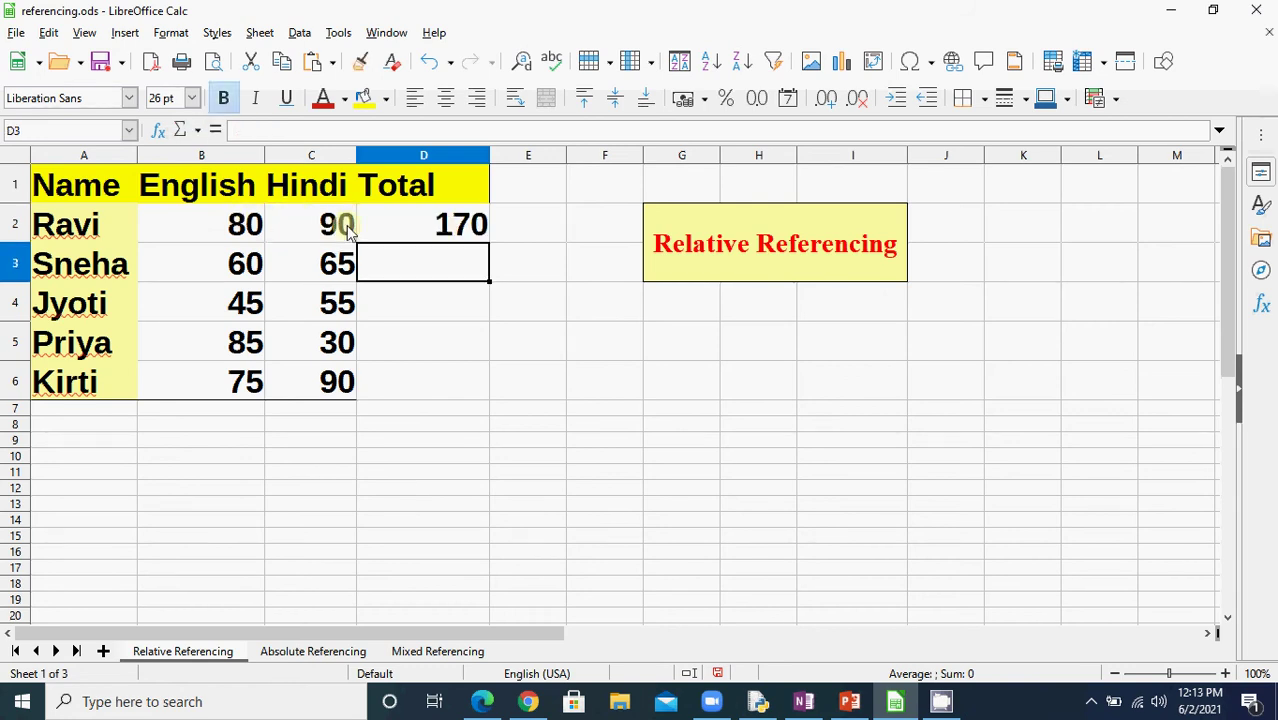
left_click(405, 233)
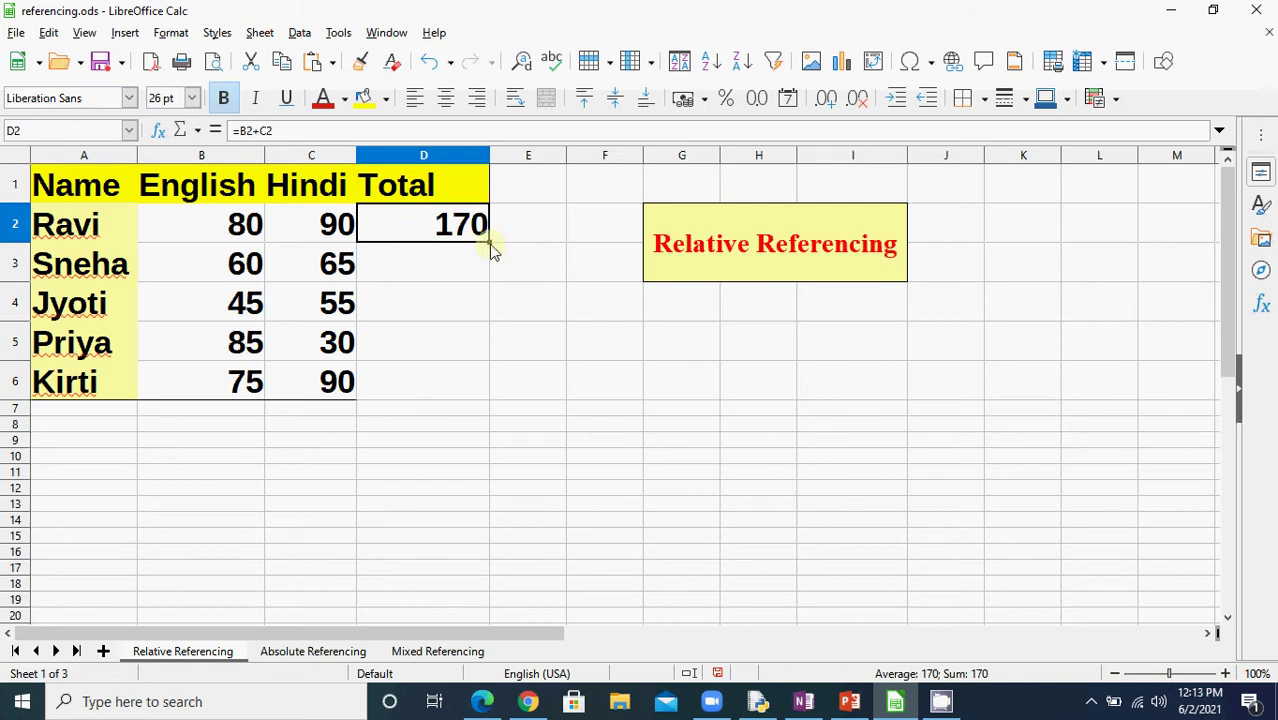
left_click_drag(489, 243, 488, 380)
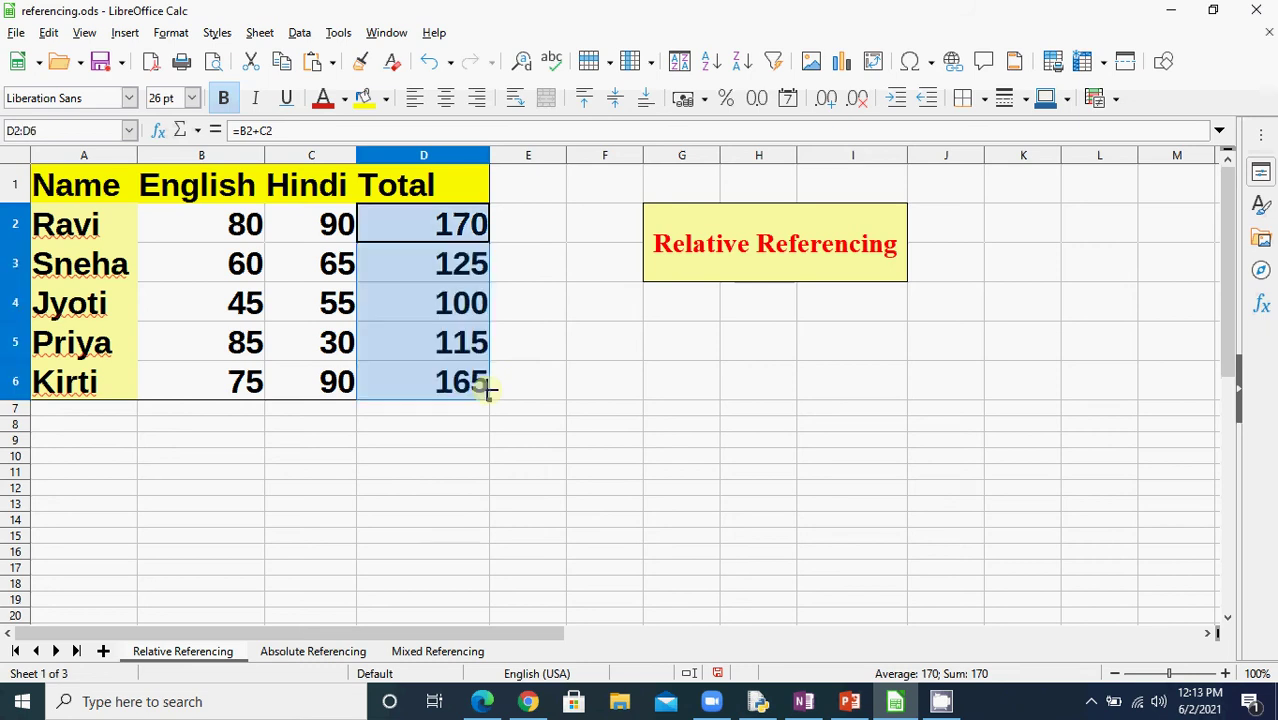
Examine the formulas in D2 and D3 along with the marks in B2 and C2 that the first total refers to
left_click(441, 263)
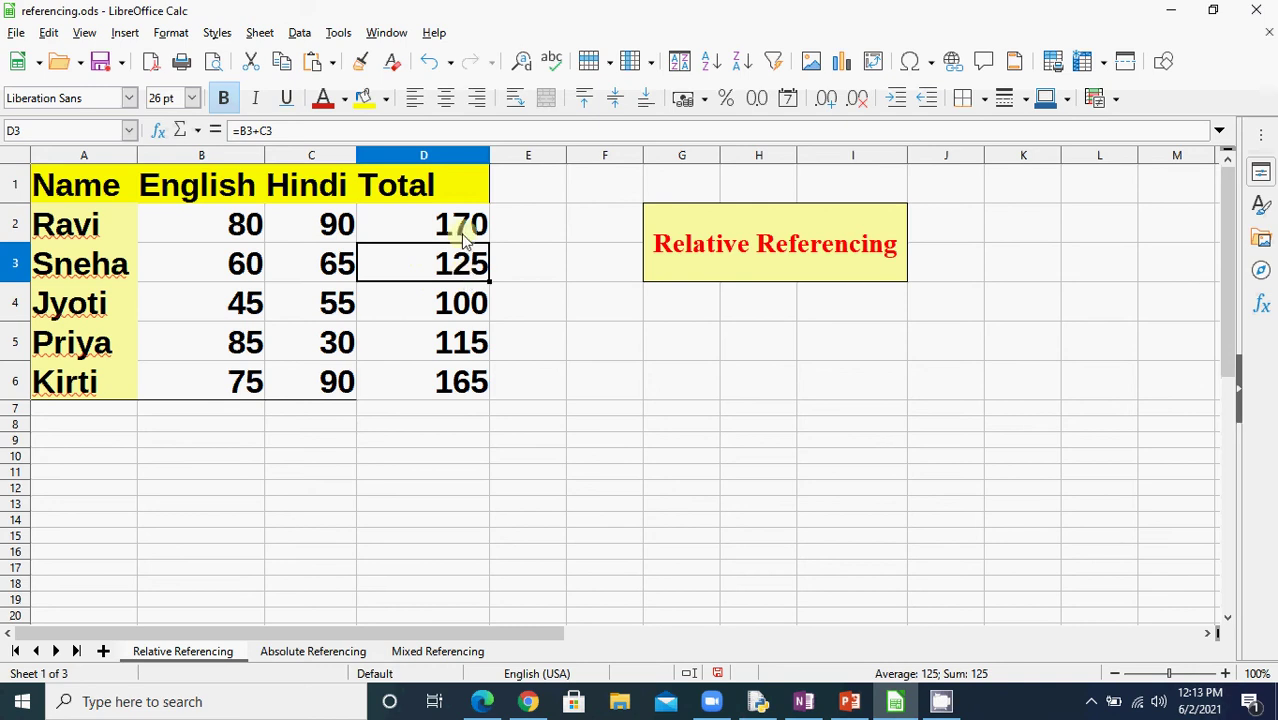
left_click(458, 228)
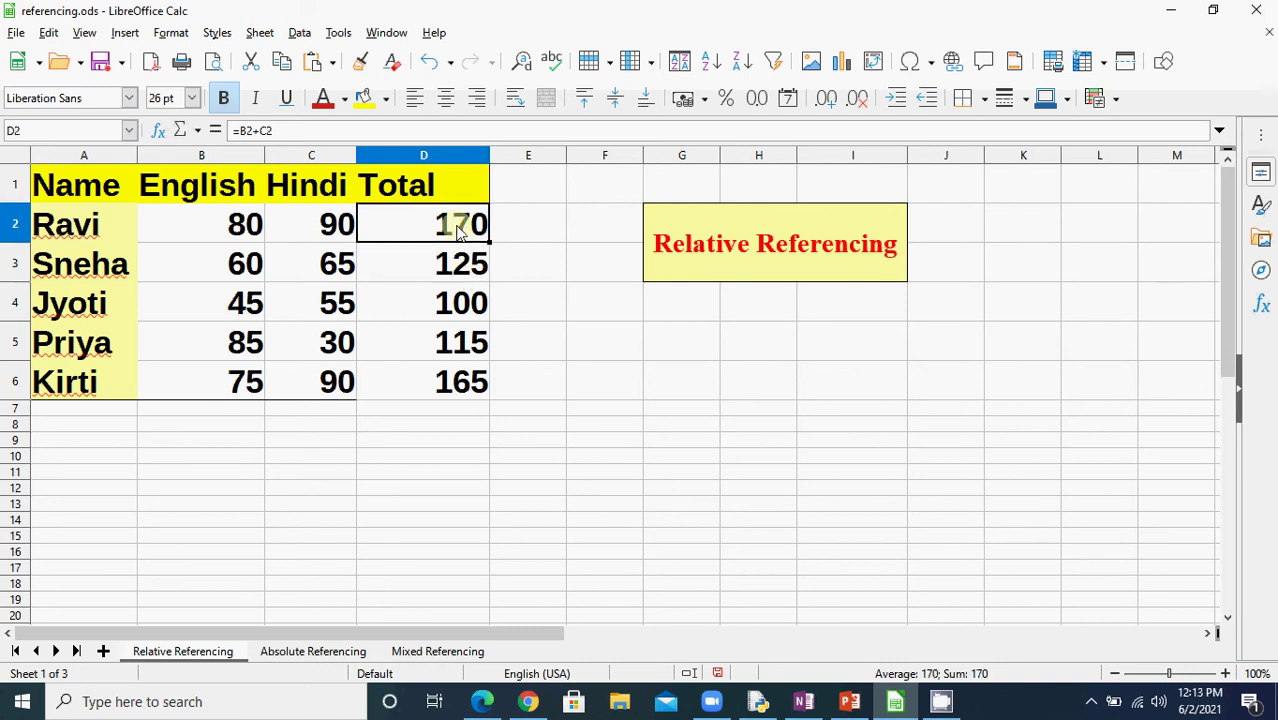
left_click(212, 236)
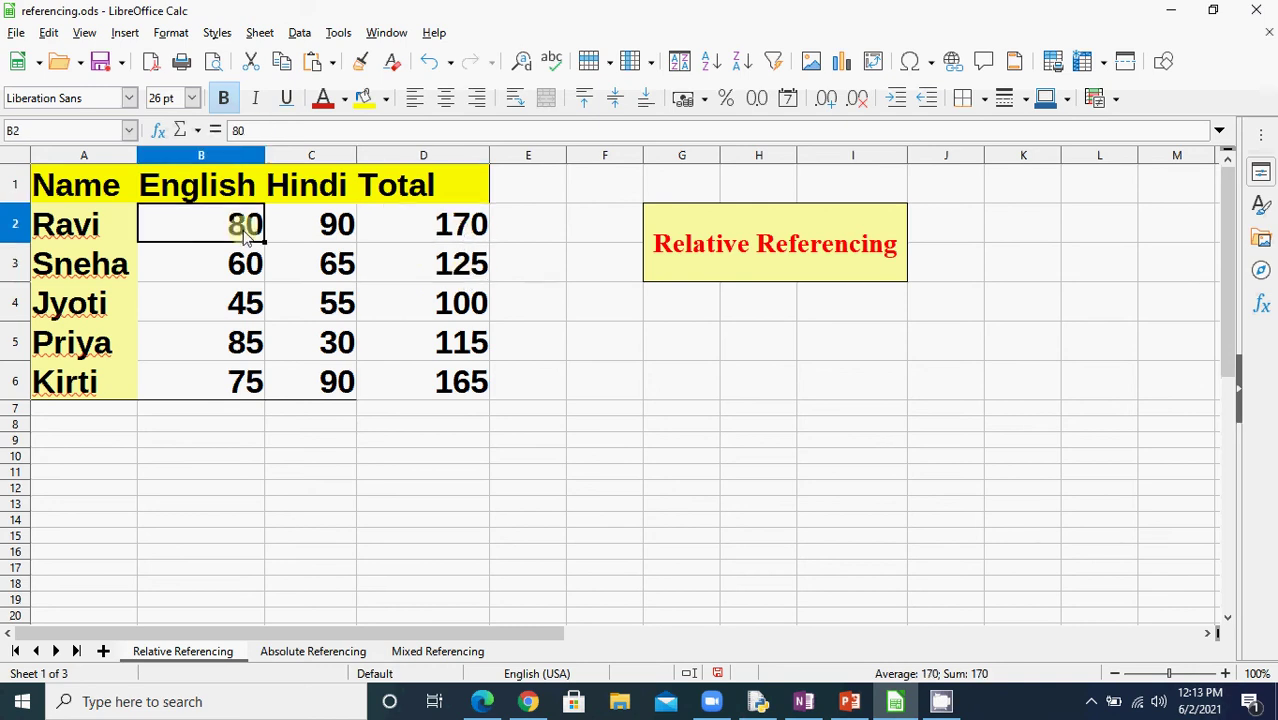
left_click(312, 241)
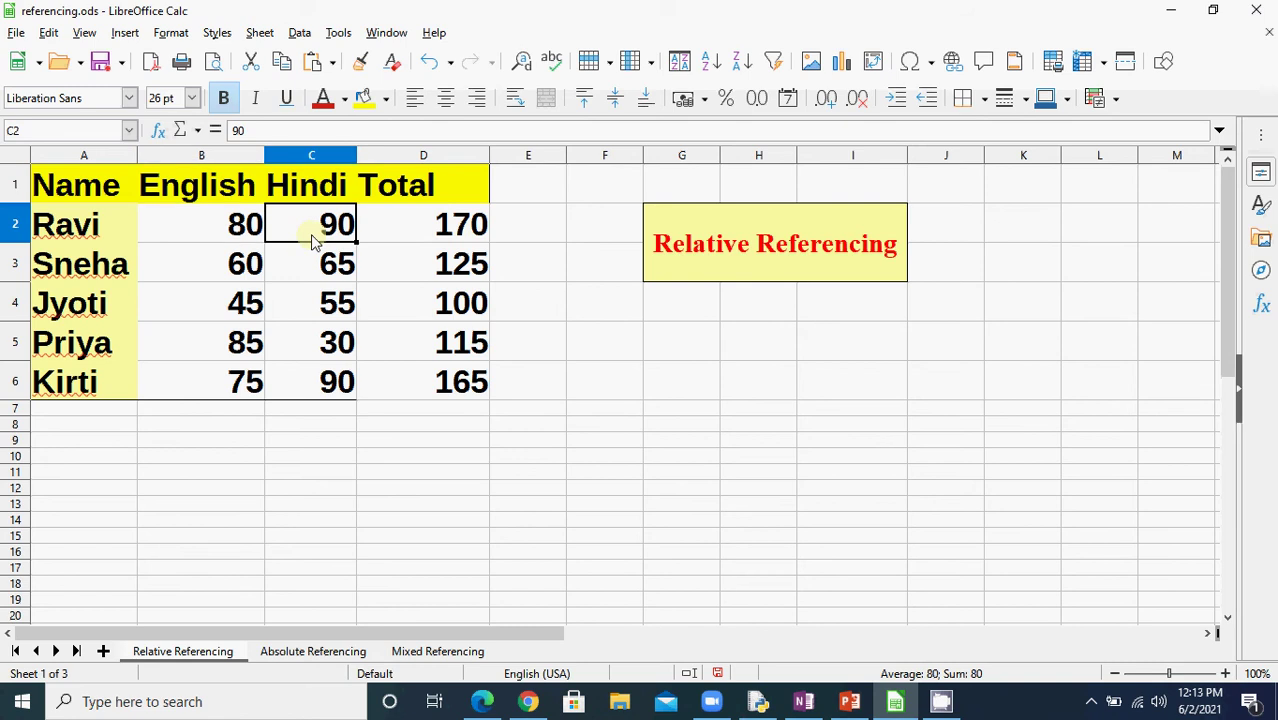
left_click(426, 272)
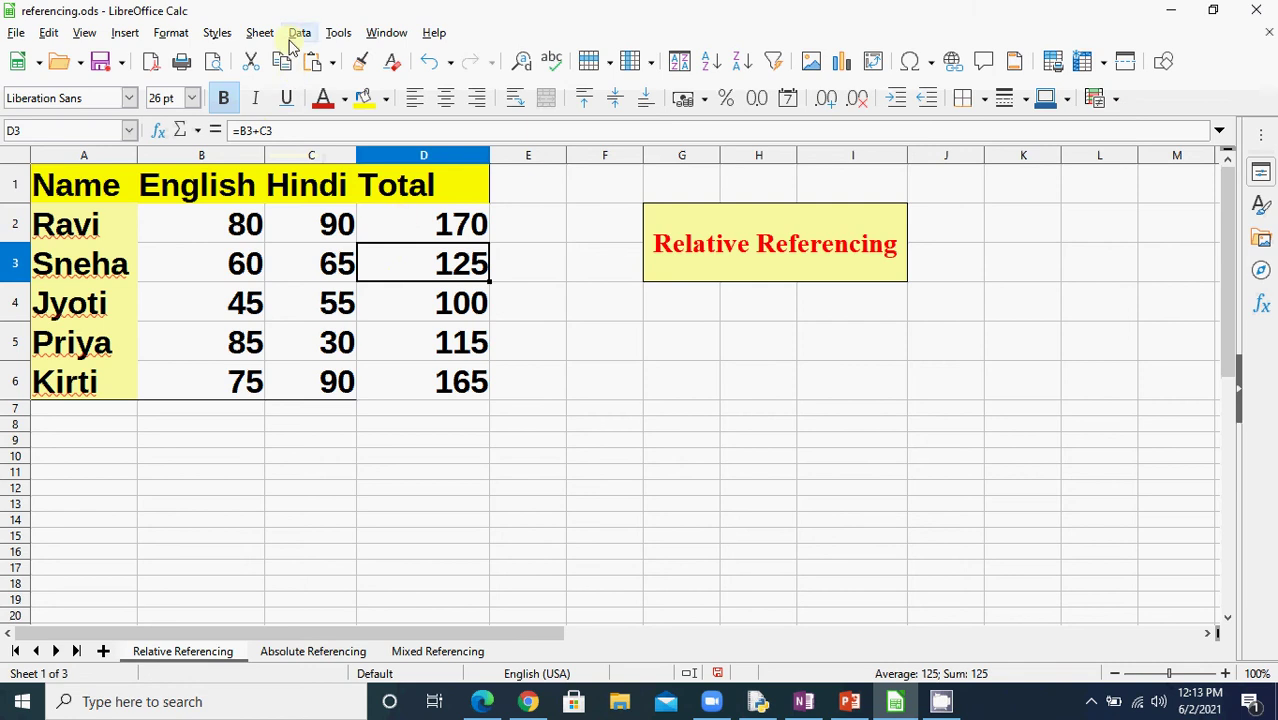
Show the cell formulas to examine the references in the Total column, and switch back to displaying results
left_click(86, 35)
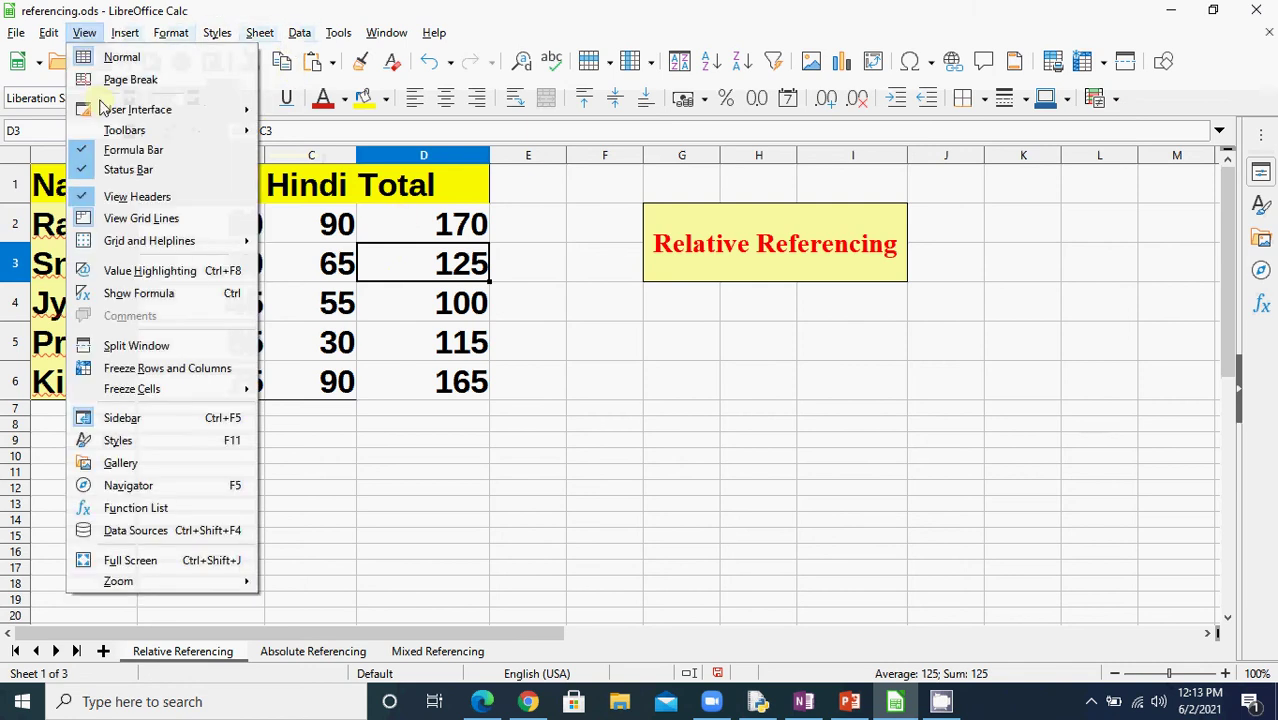
left_click(133, 292)
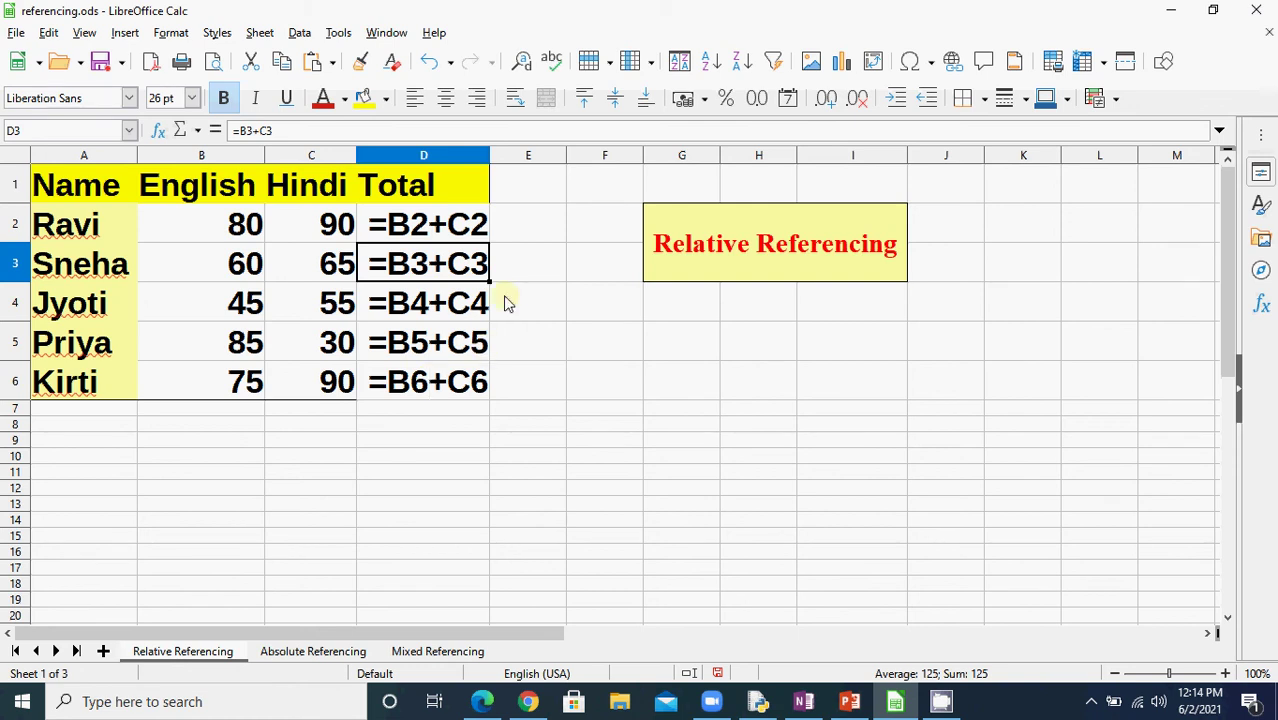
left_click(84, 33)
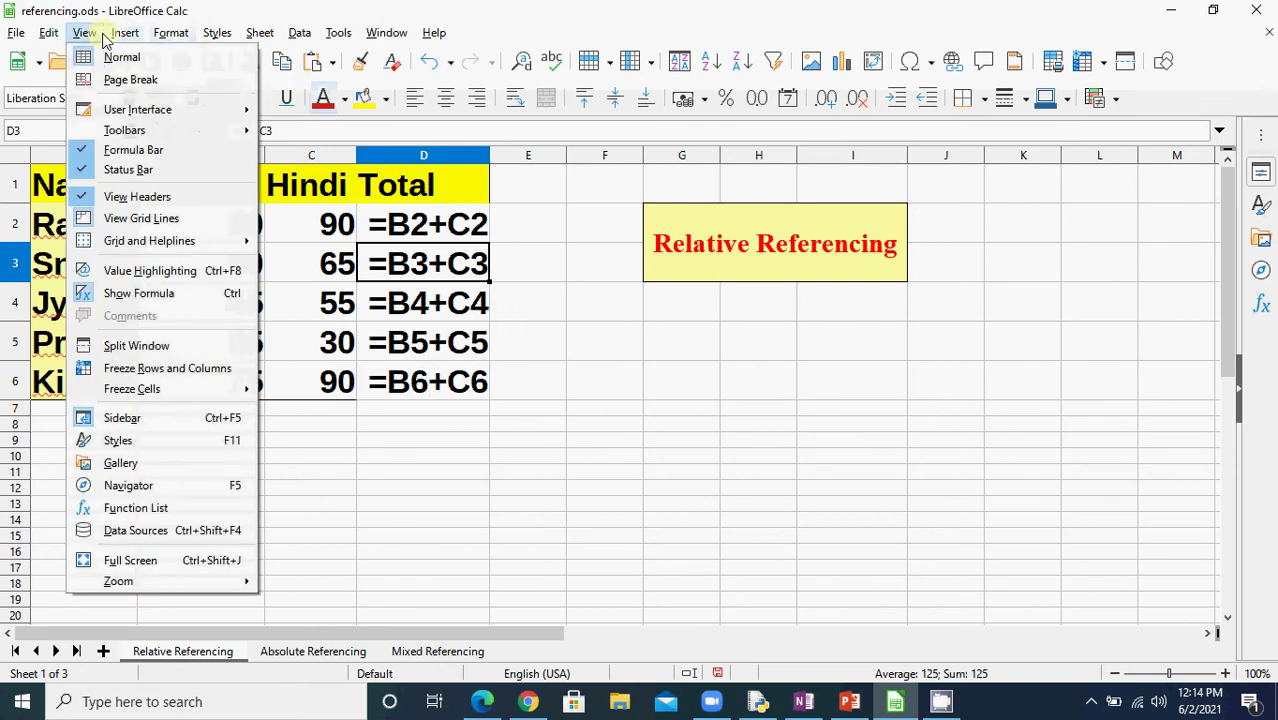
left_click(157, 296)
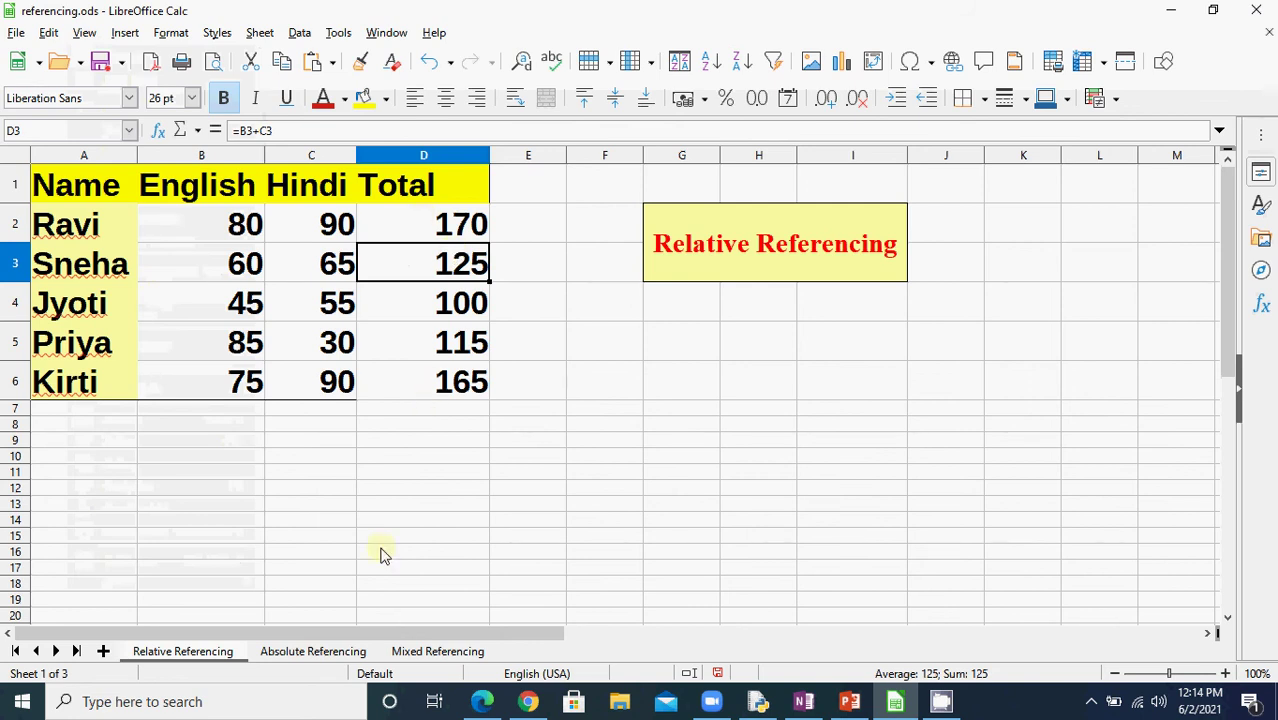
Switch to PowerPoint, present slide 3 on absolute and mixed referencing full screen, and exit the slide show
left_click(852, 703)
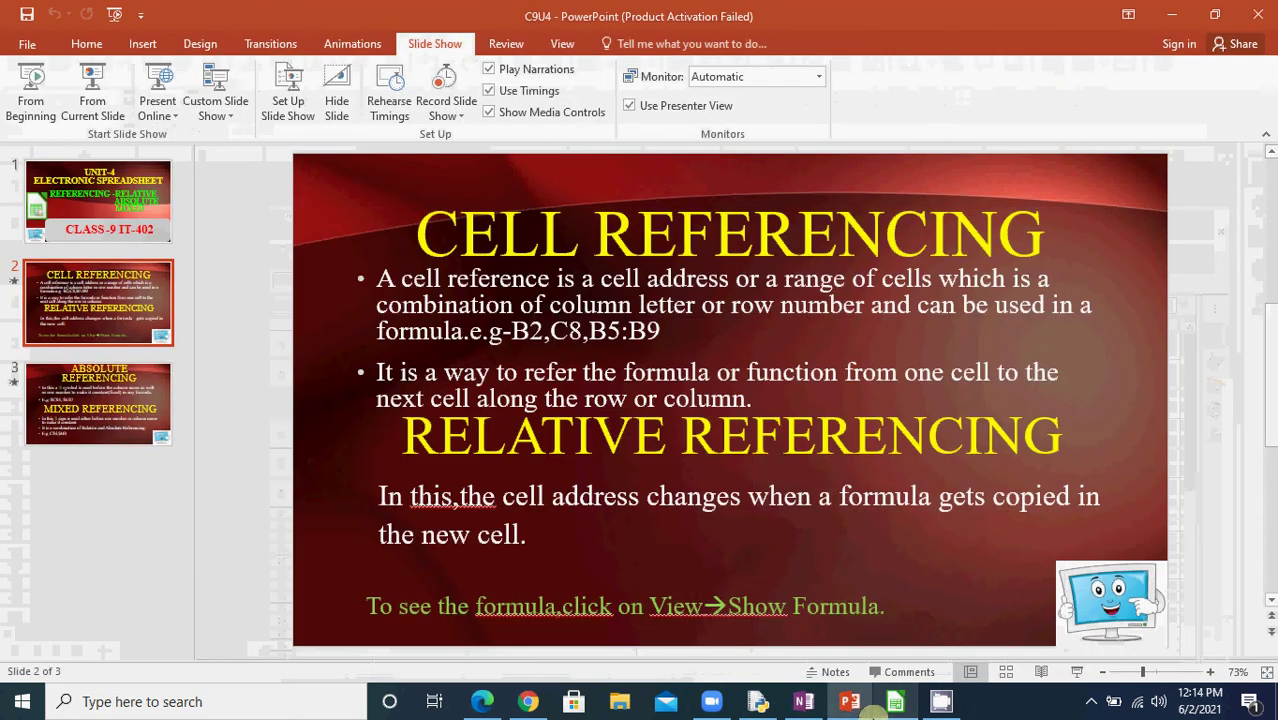
left_click(153, 410)
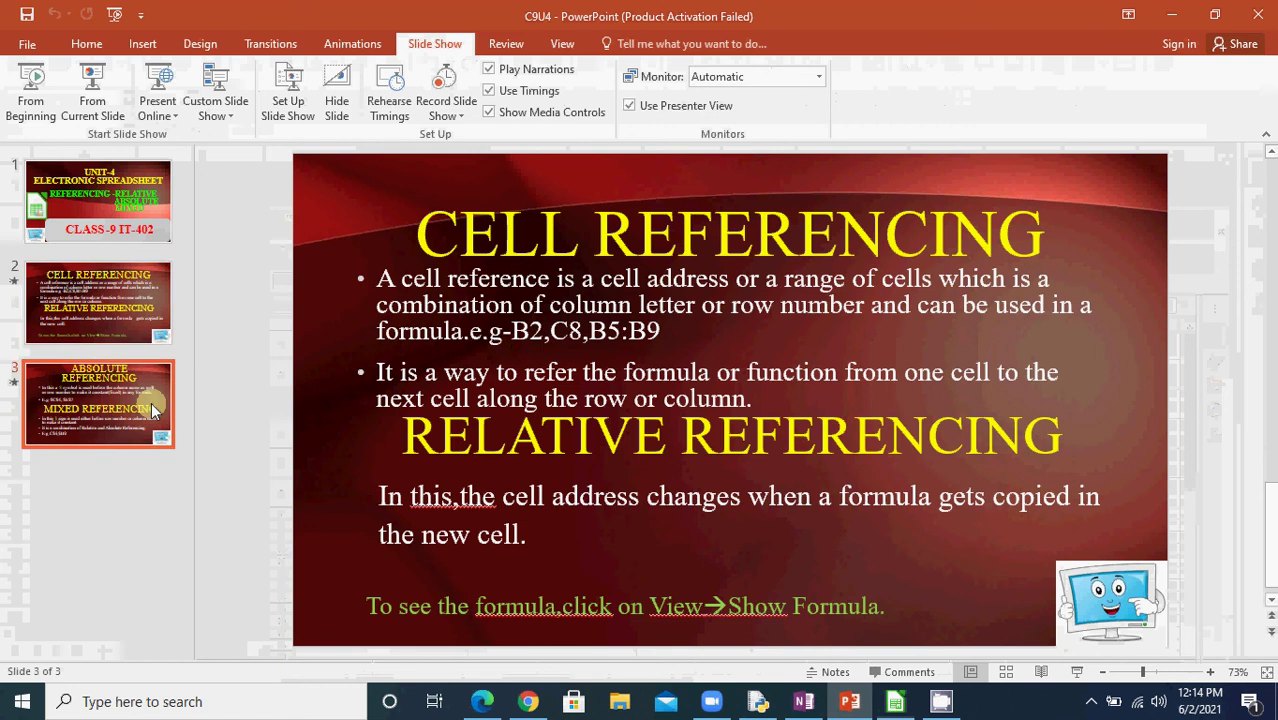
left_click(92, 83)
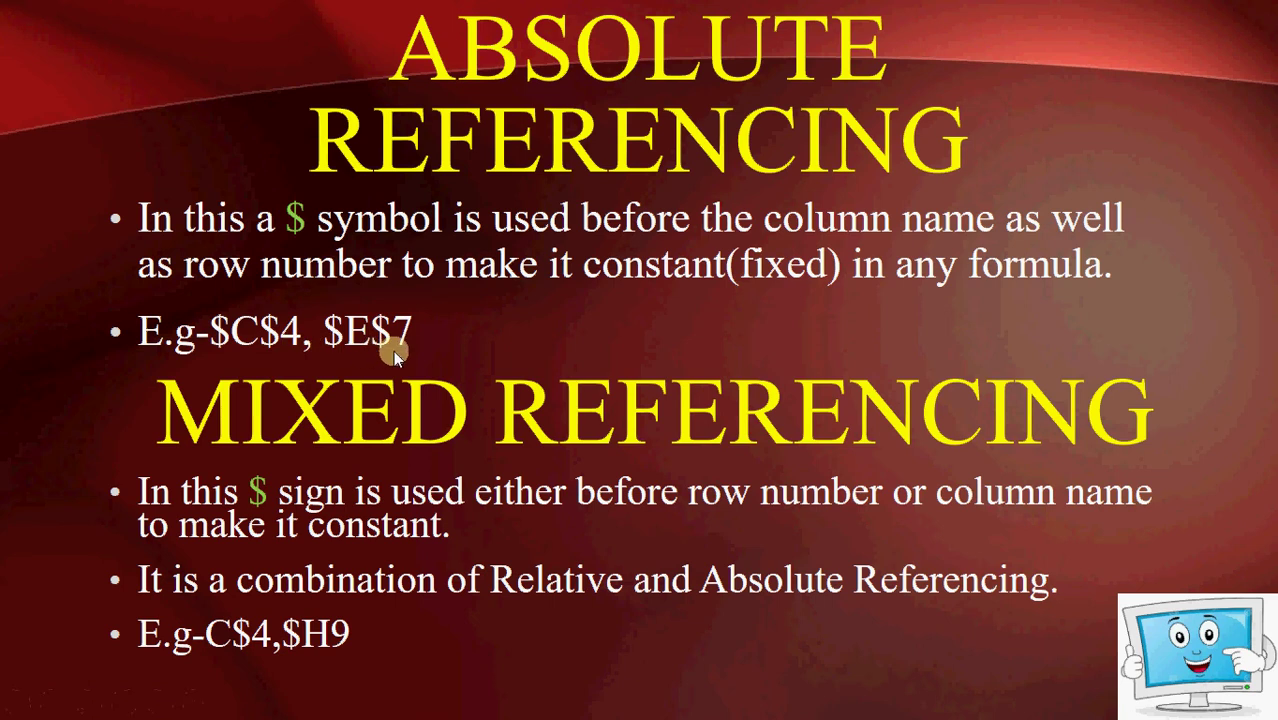
key("Escape")
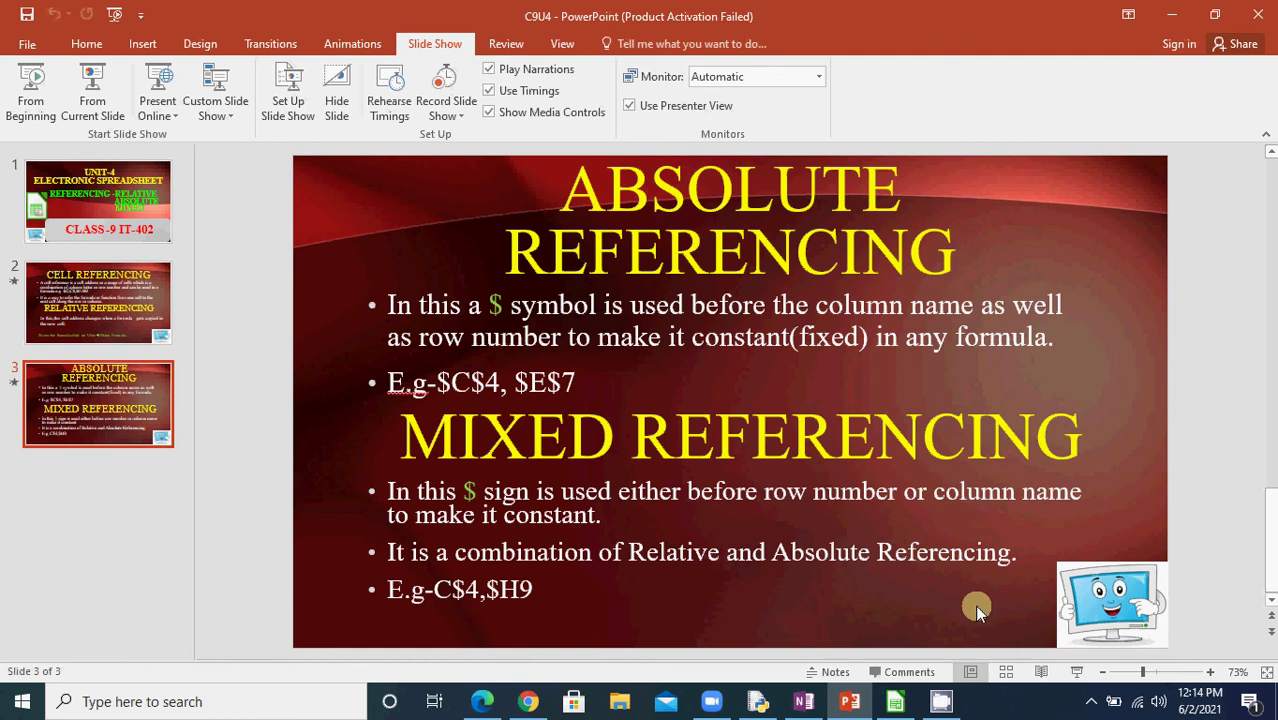
Switch to LibreOffice Calc, delete the contents of E2 on the Absolute Referencing sheet, and begin a new formula there
left_click(895, 701)
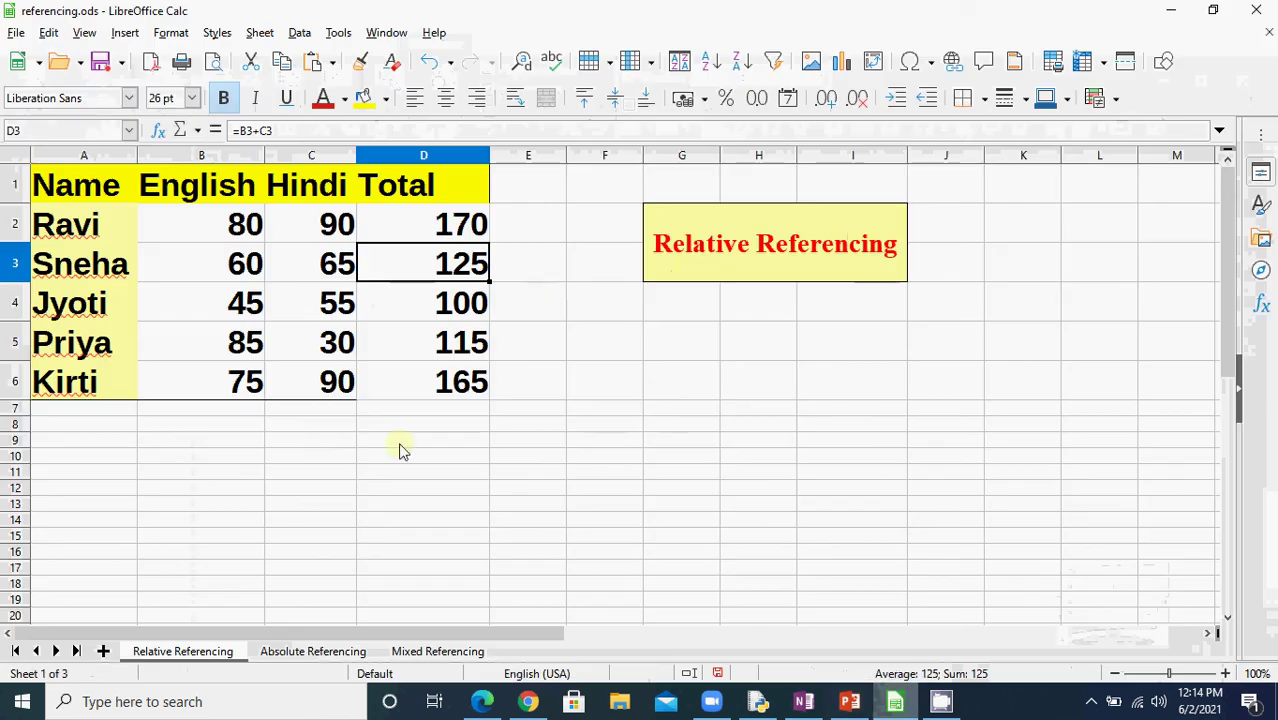
left_click(350, 651)
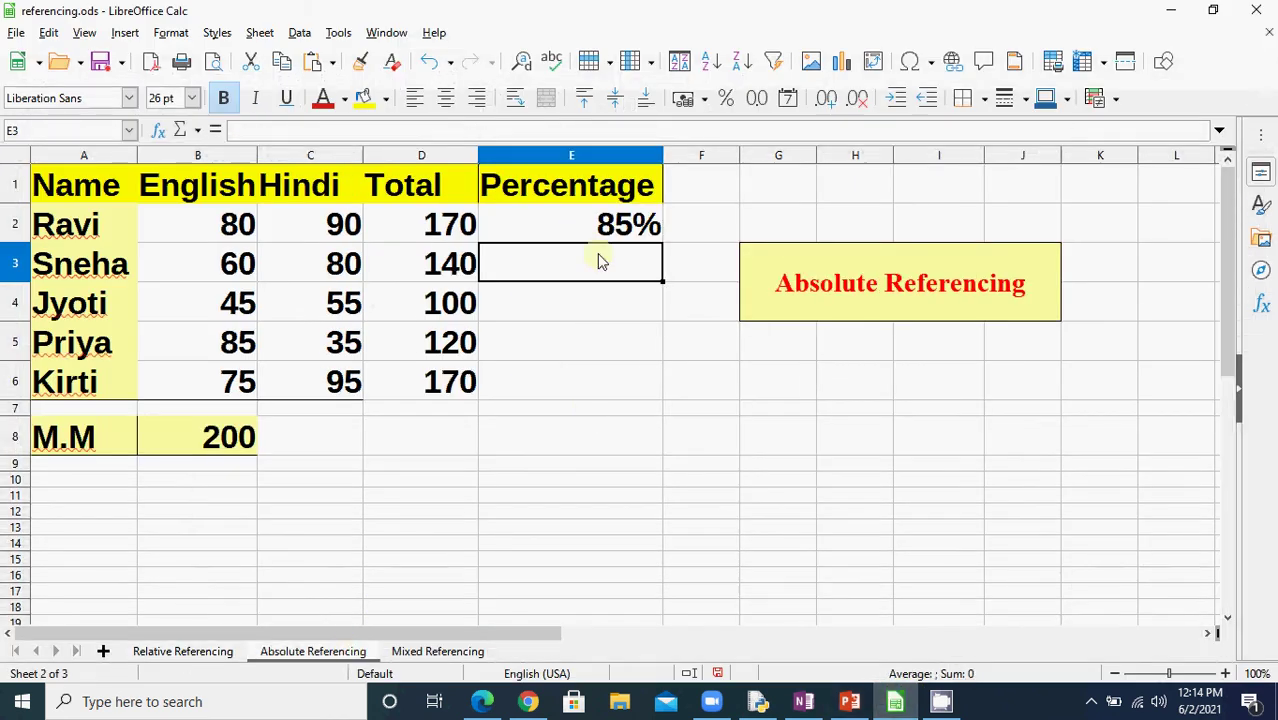
left_click(594, 228)
key("BackSpace")
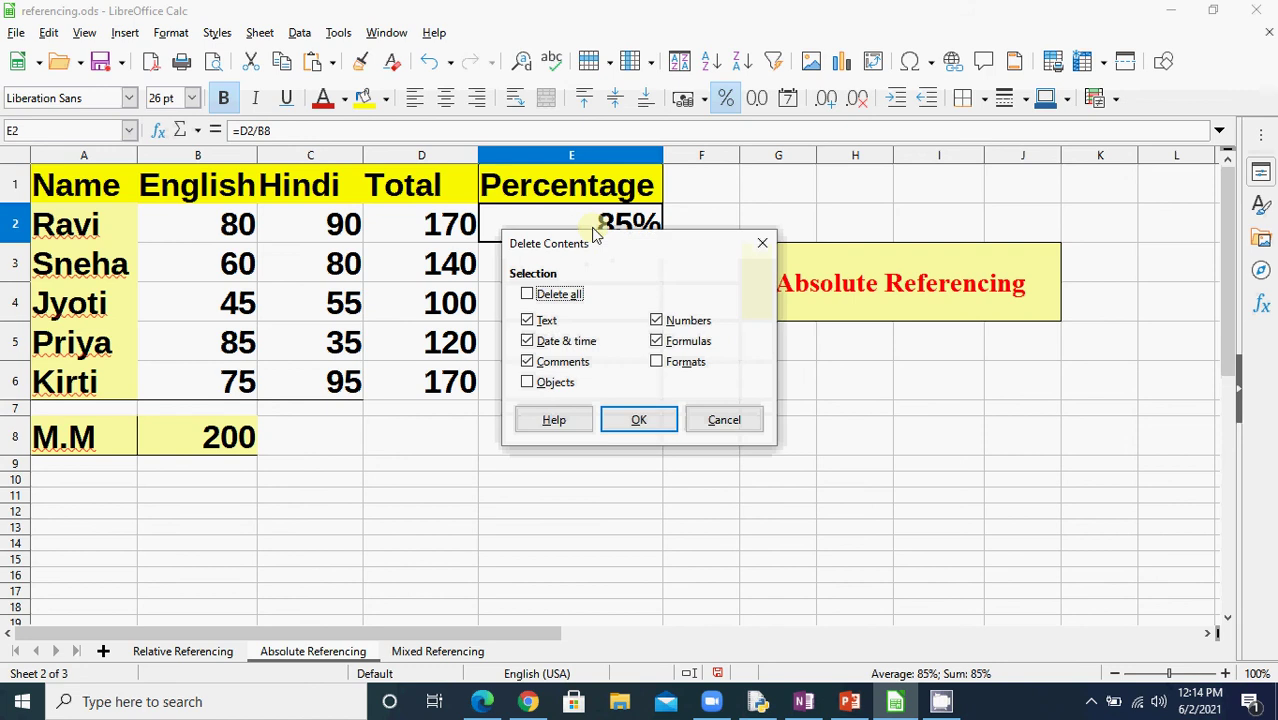
left_click(622, 421)
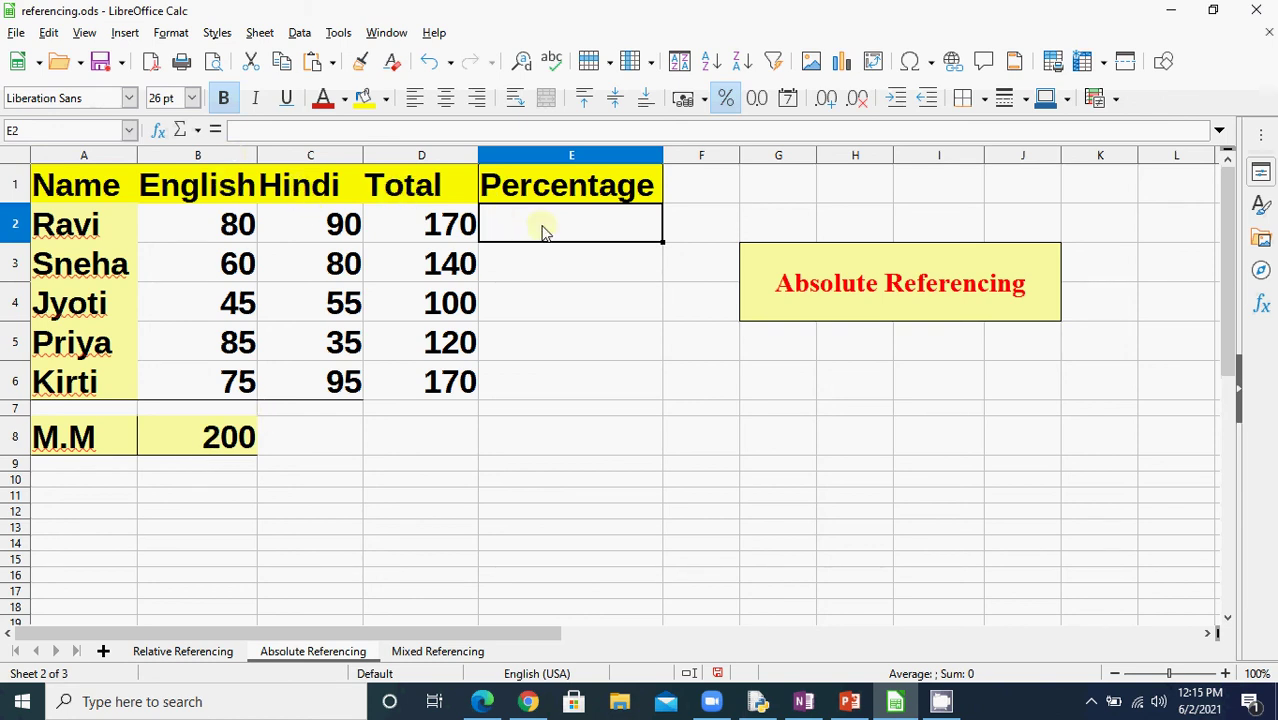
type("=")
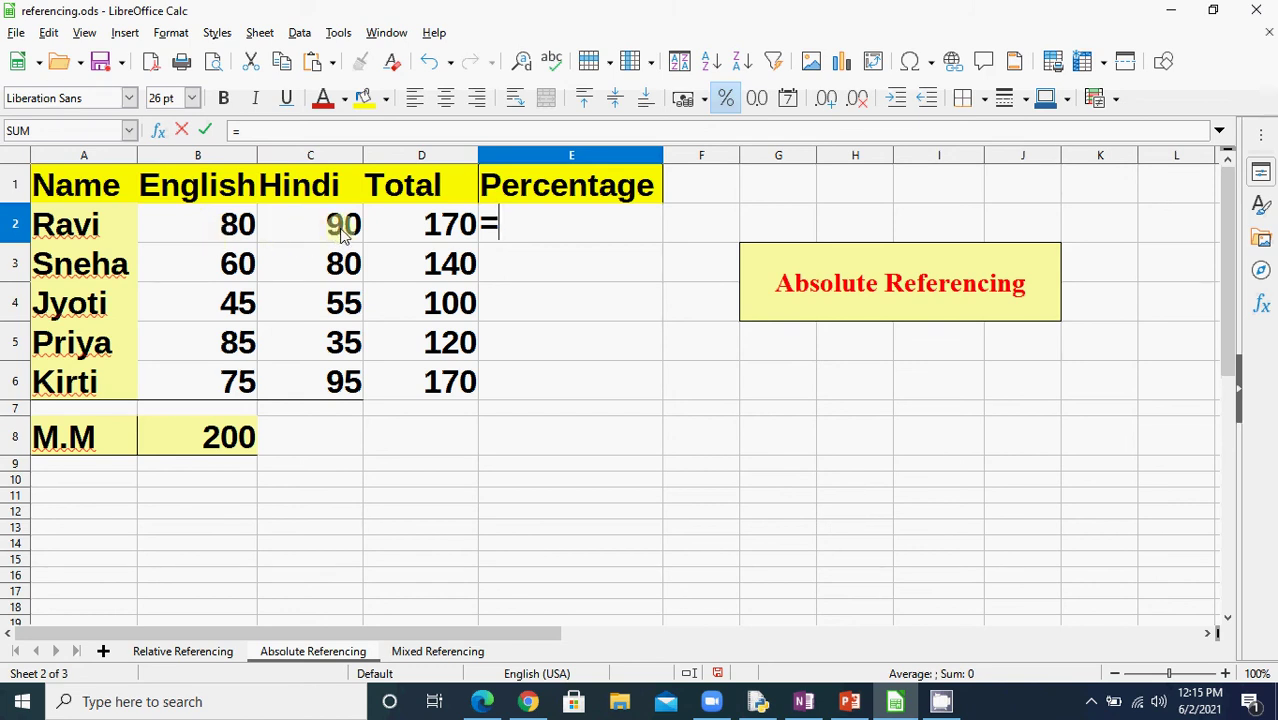
left_click(425, 228)
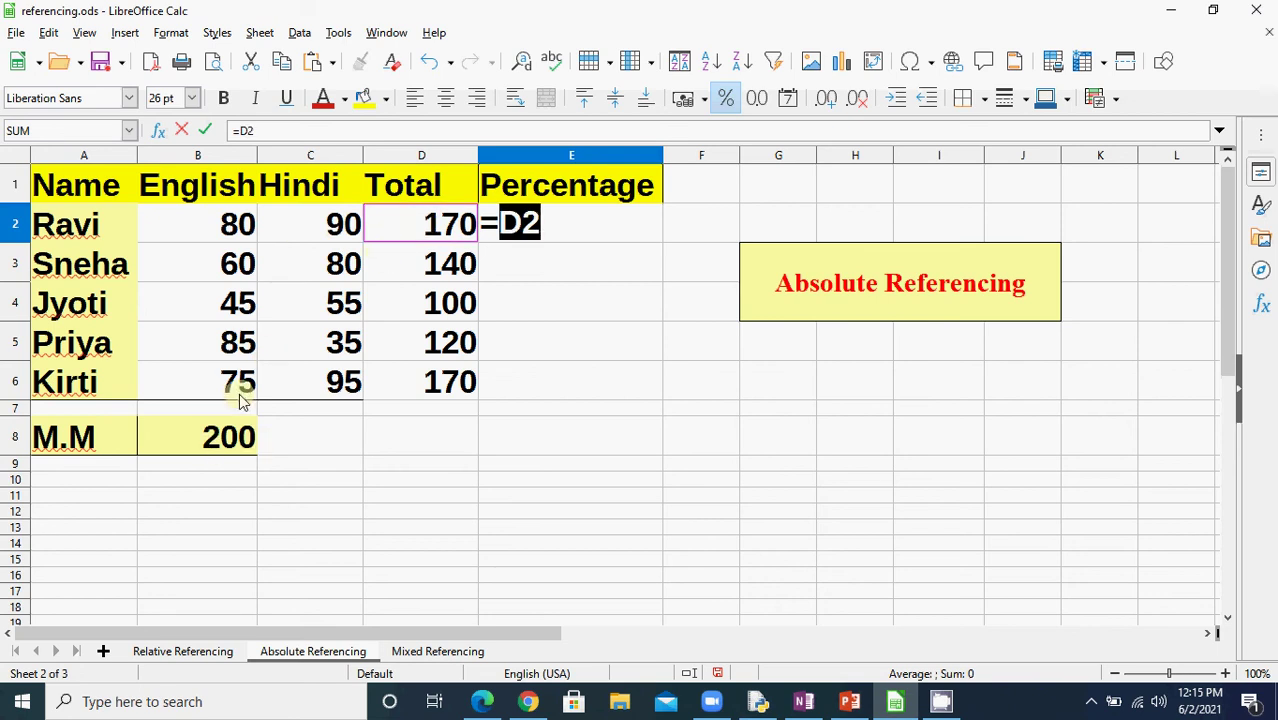
left_click(227, 451)
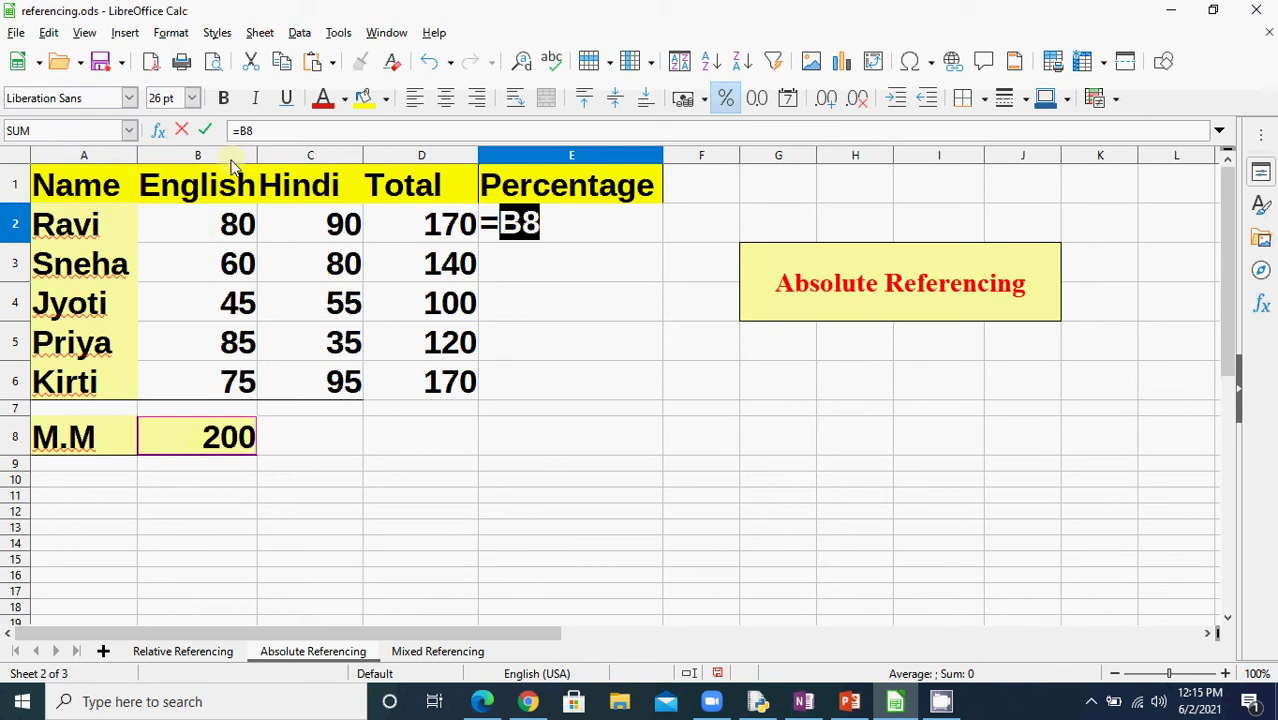
type("/")
left_click(239, 451)
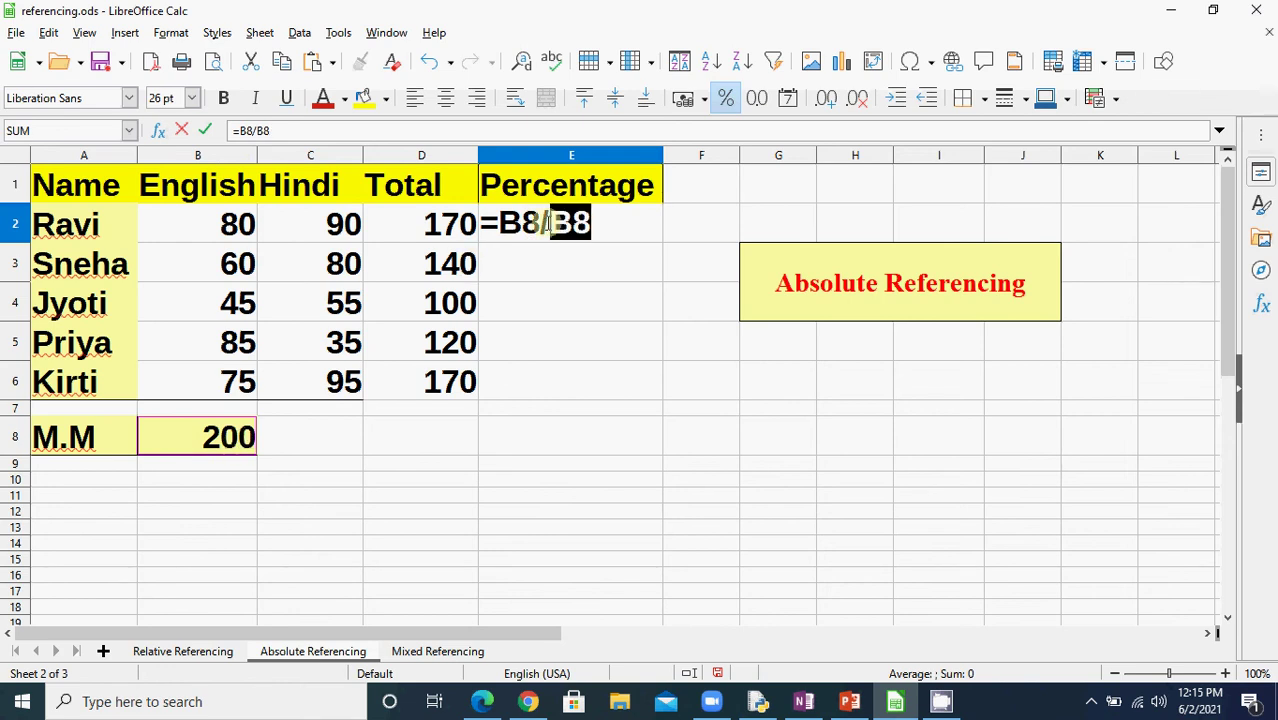
key("BackSpace")
key("BackSpace")
key("BackSpace")
key("BackSpace")
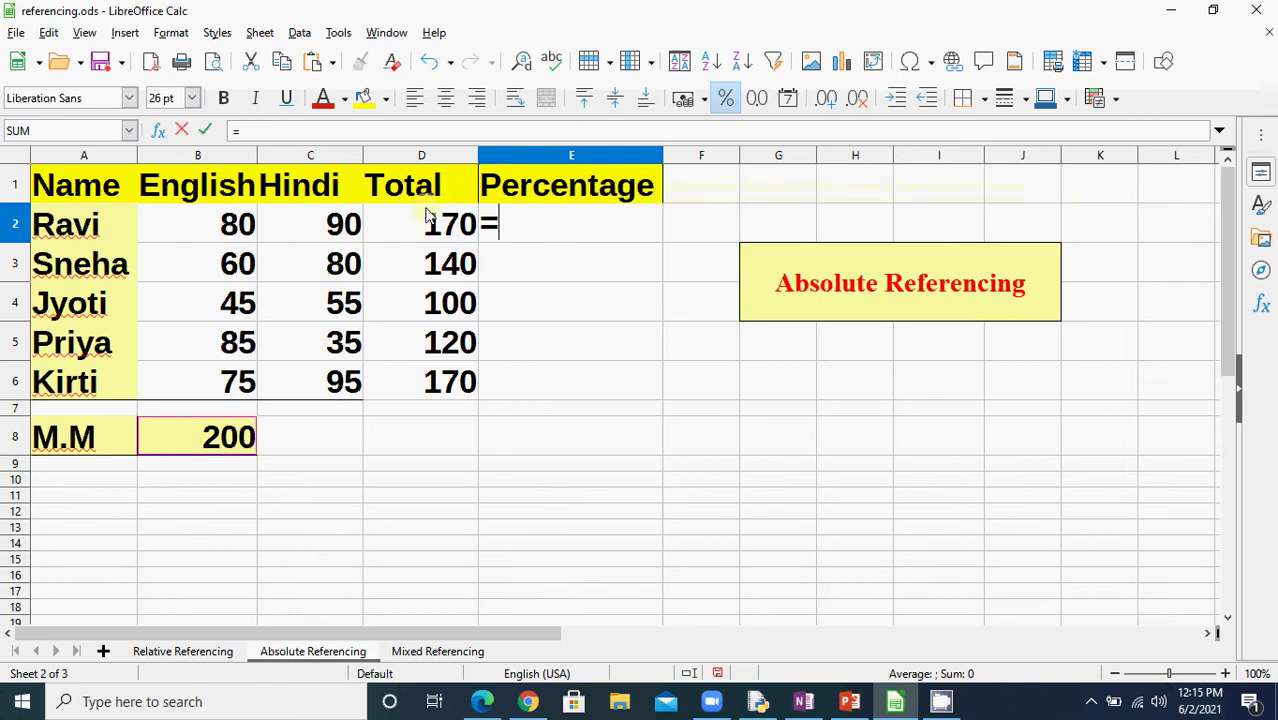
Complete the formula in E2 as =D2/B8 and copy it down through E6
left_click(430, 224)
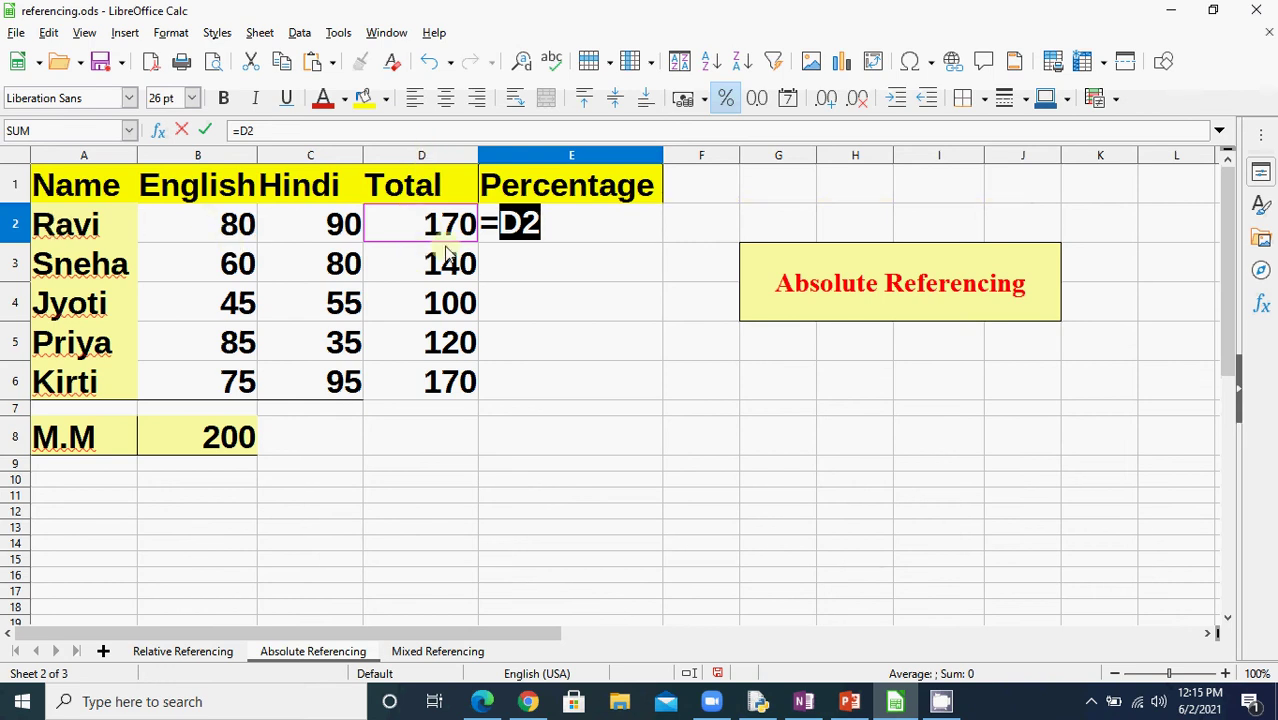
type("/")
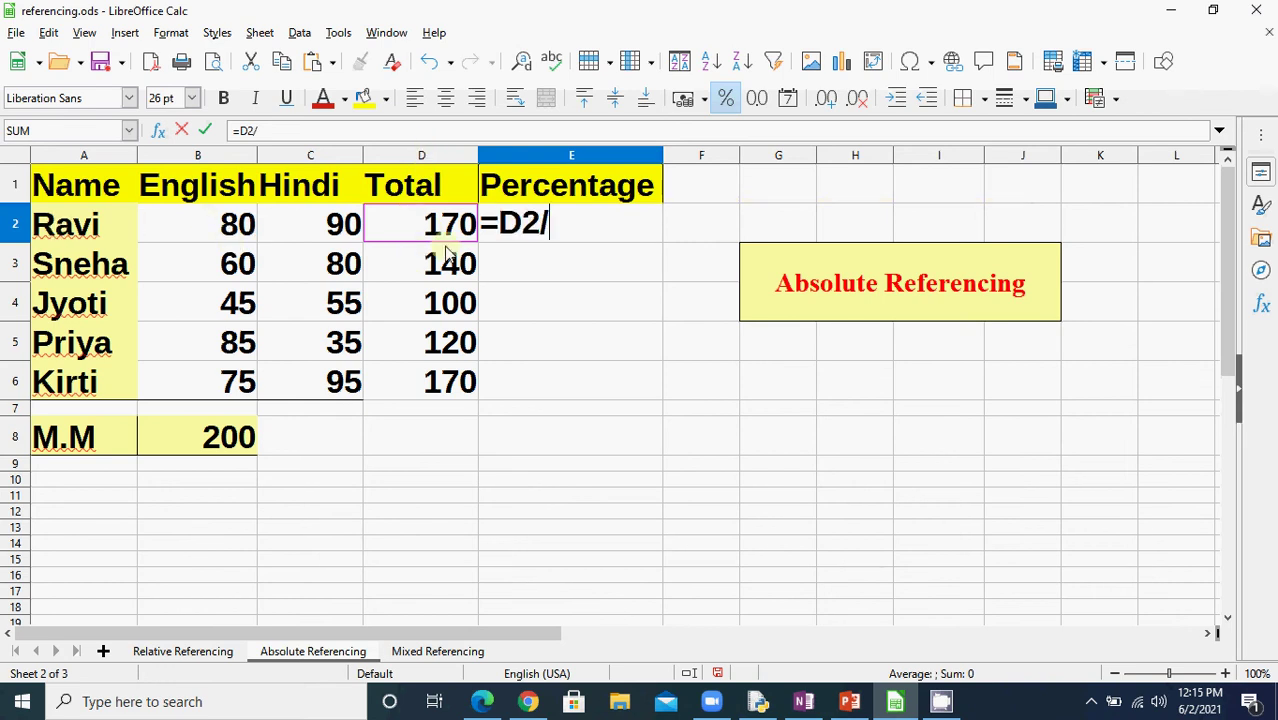
left_click(235, 432)
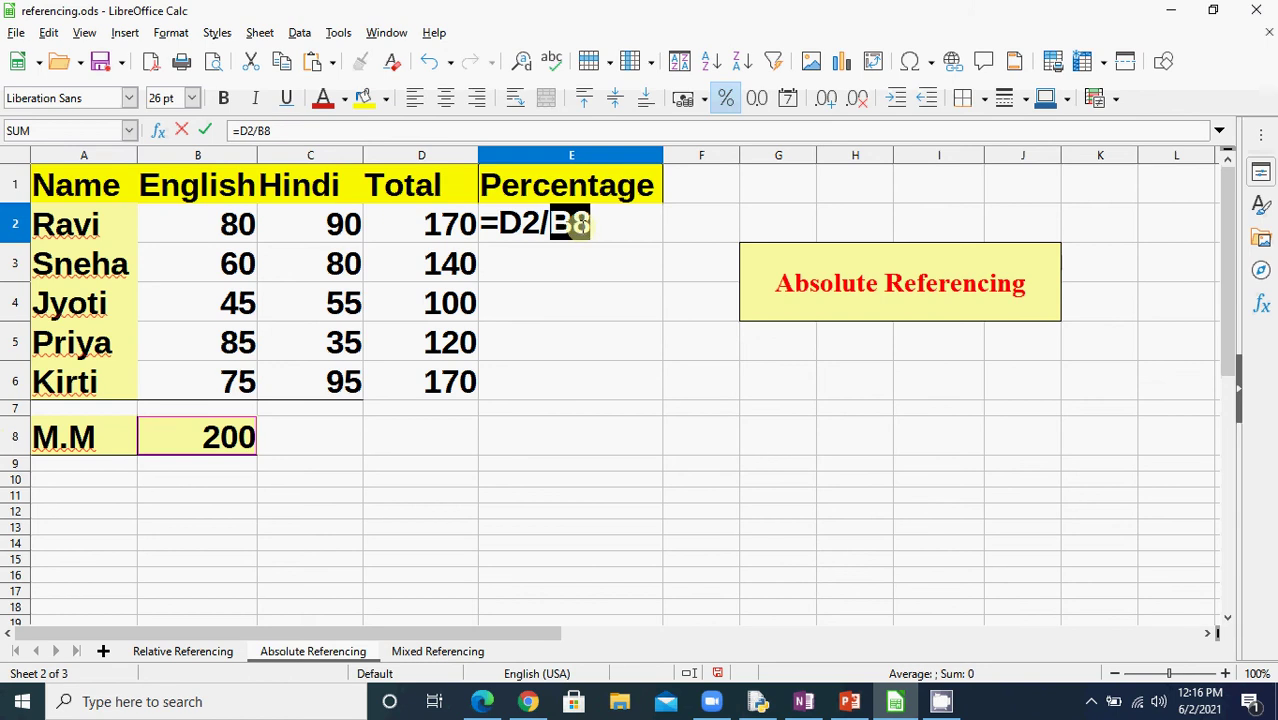
left_click_drag(572, 224, 600, 228)
left_click(600, 228)
key("Return")
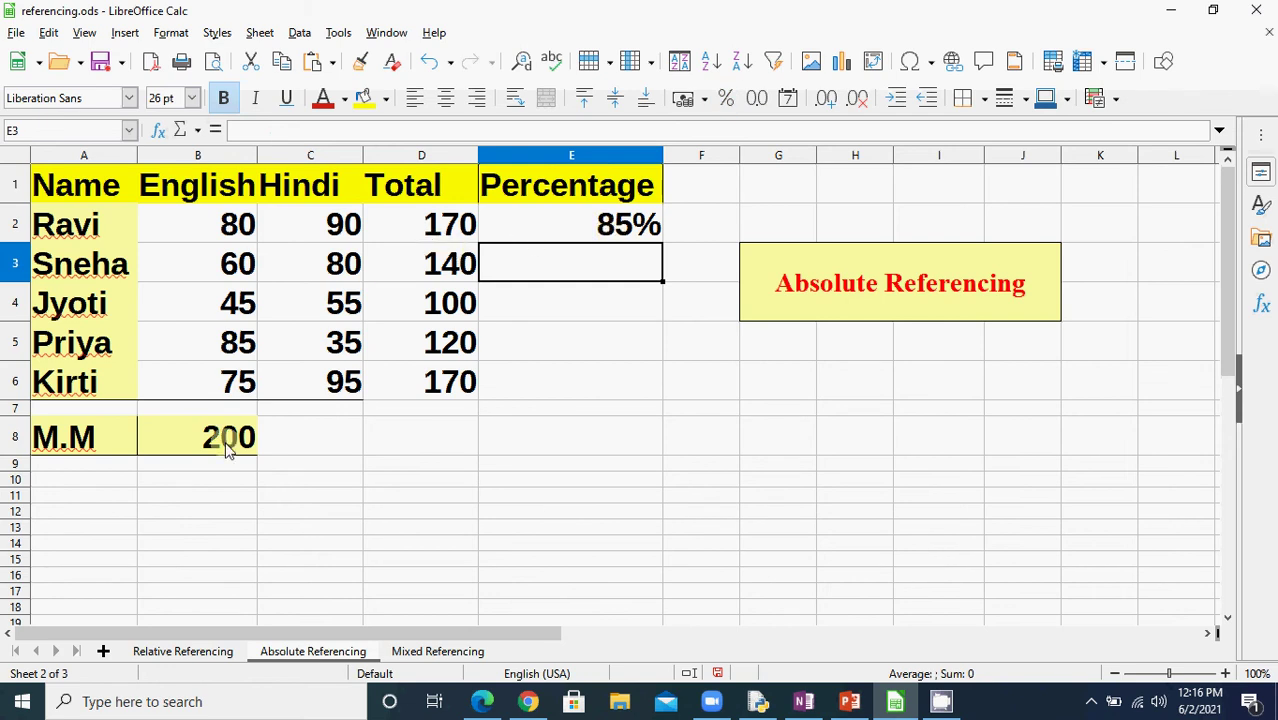
left_click(592, 228)
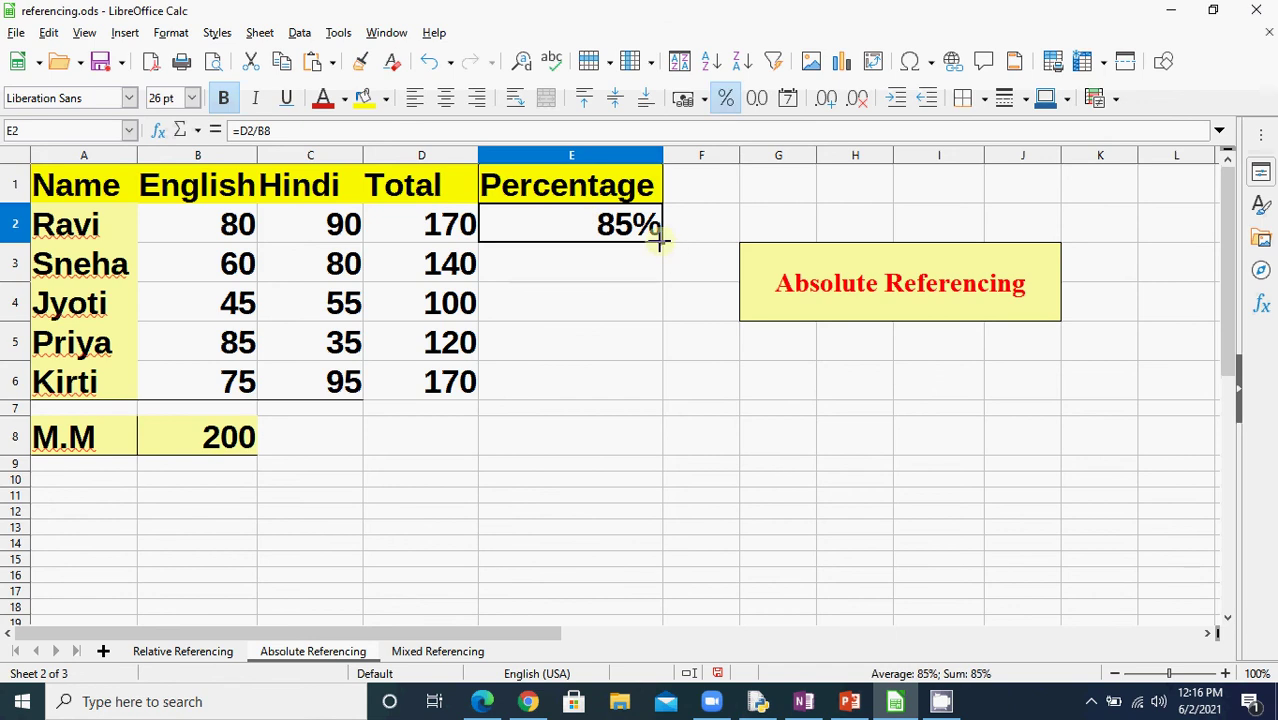
left_click_drag(661, 240, 664, 386)
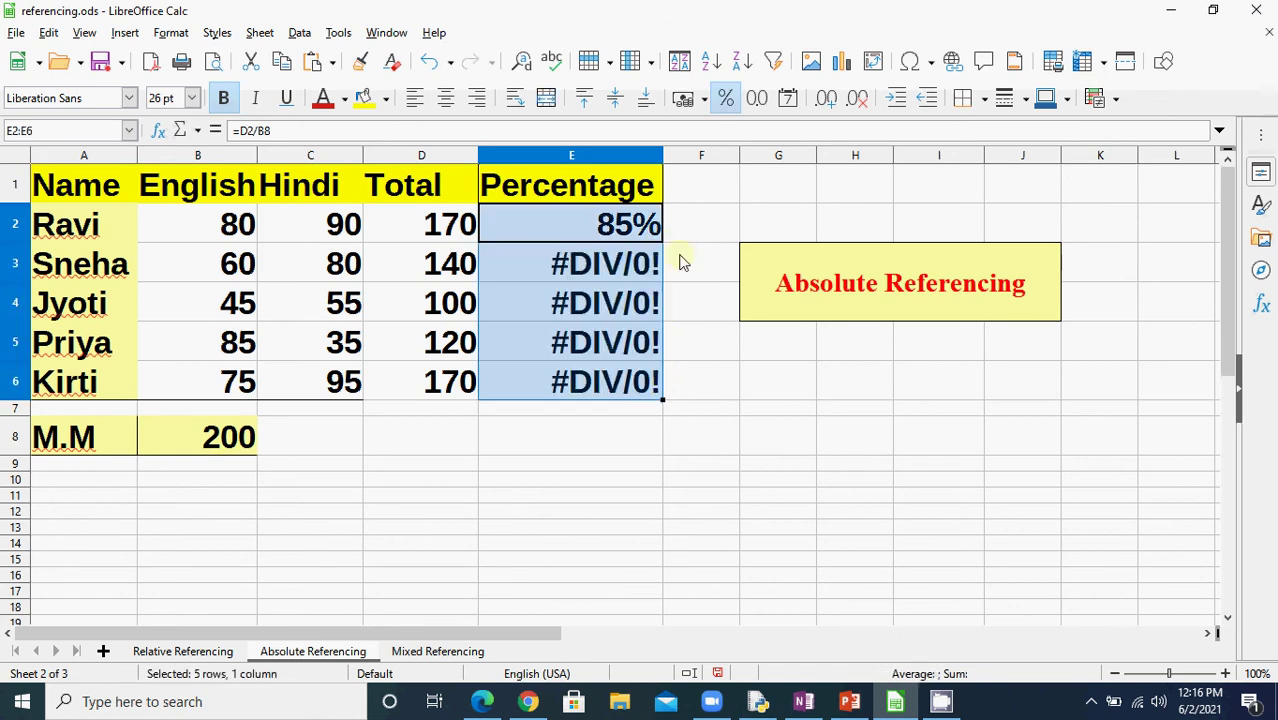
Show the cell formulas and examine the references in E3 against cells B9 and B8
left_click(615, 273)
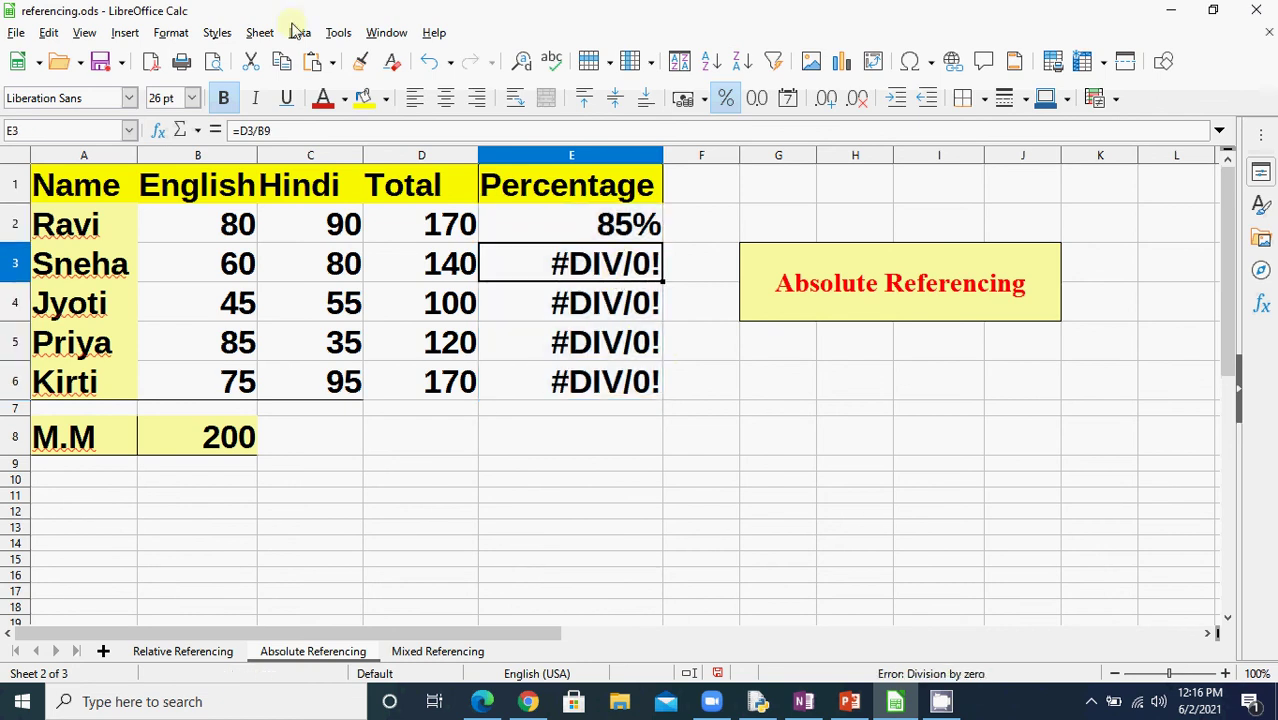
left_click(93, 33)
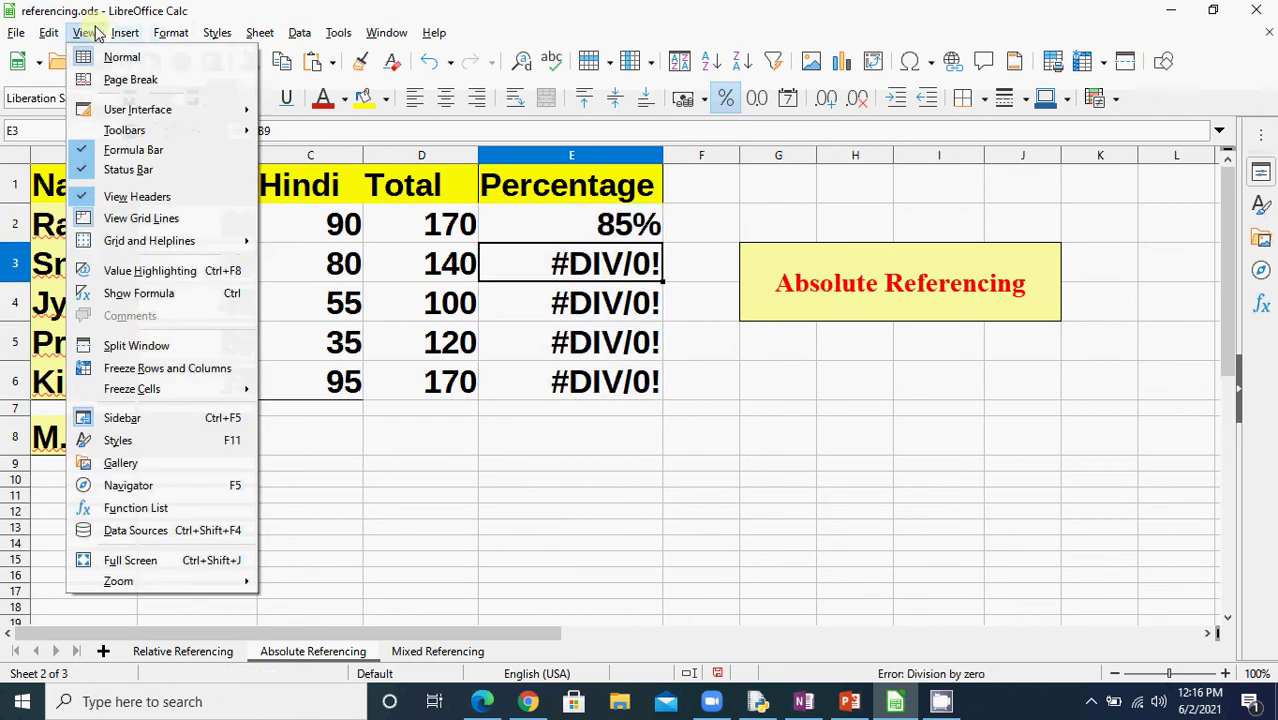
left_click(152, 294)
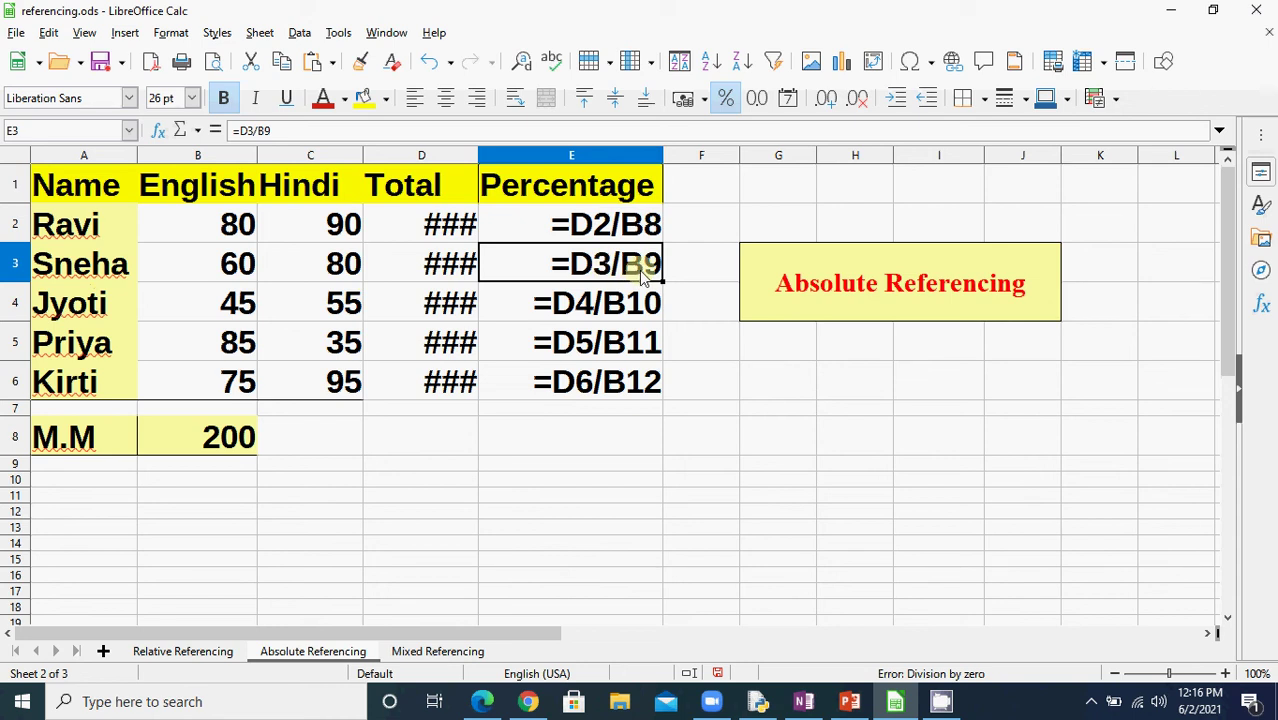
left_click(221, 472)
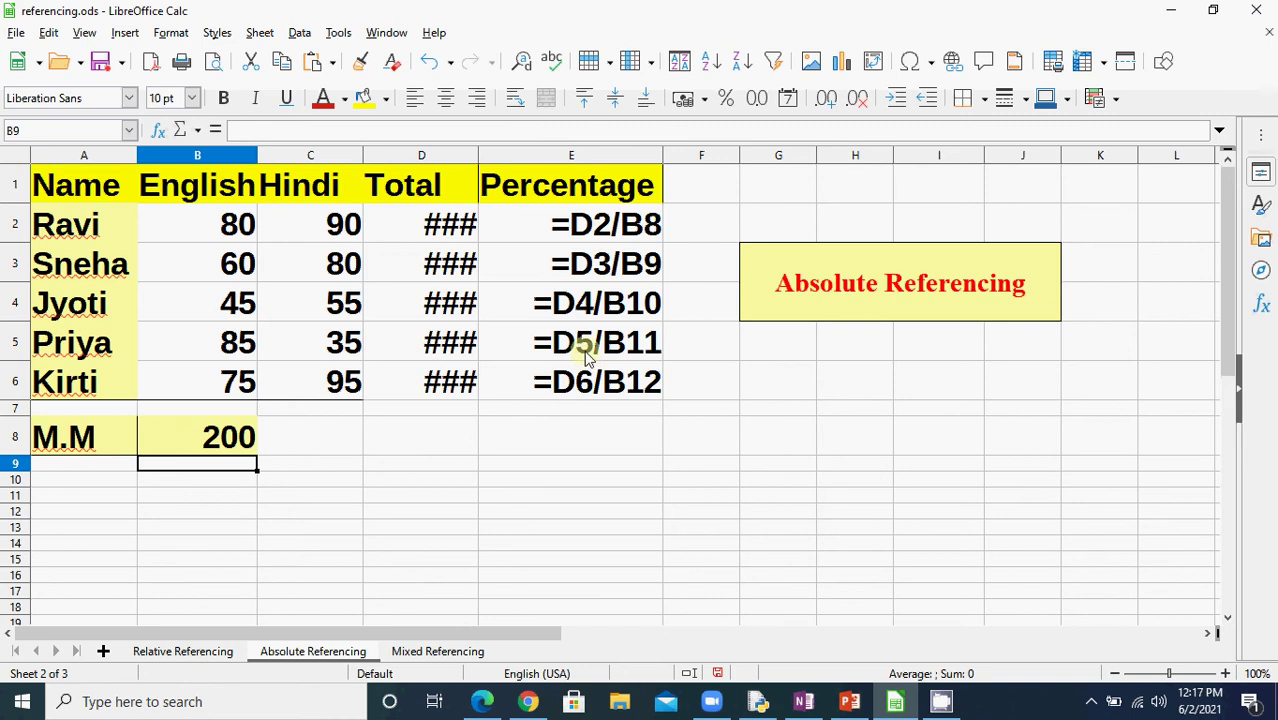
left_click(586, 280)
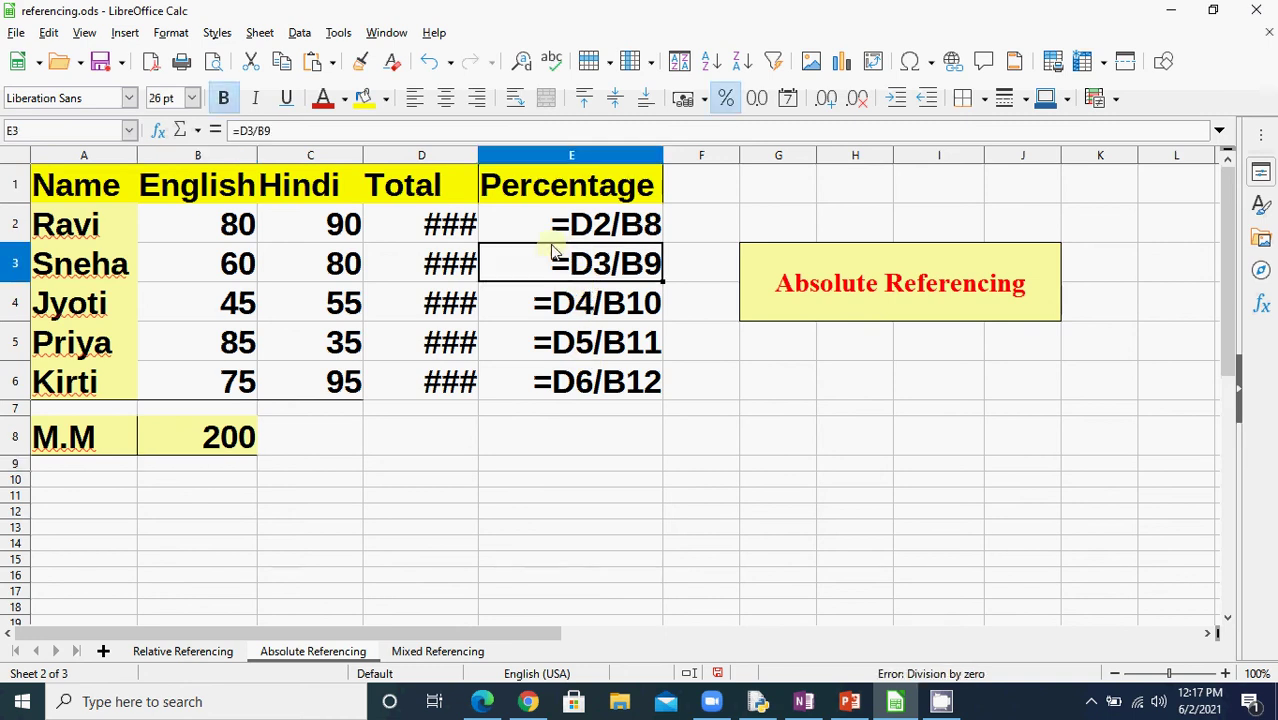
left_click(205, 441)
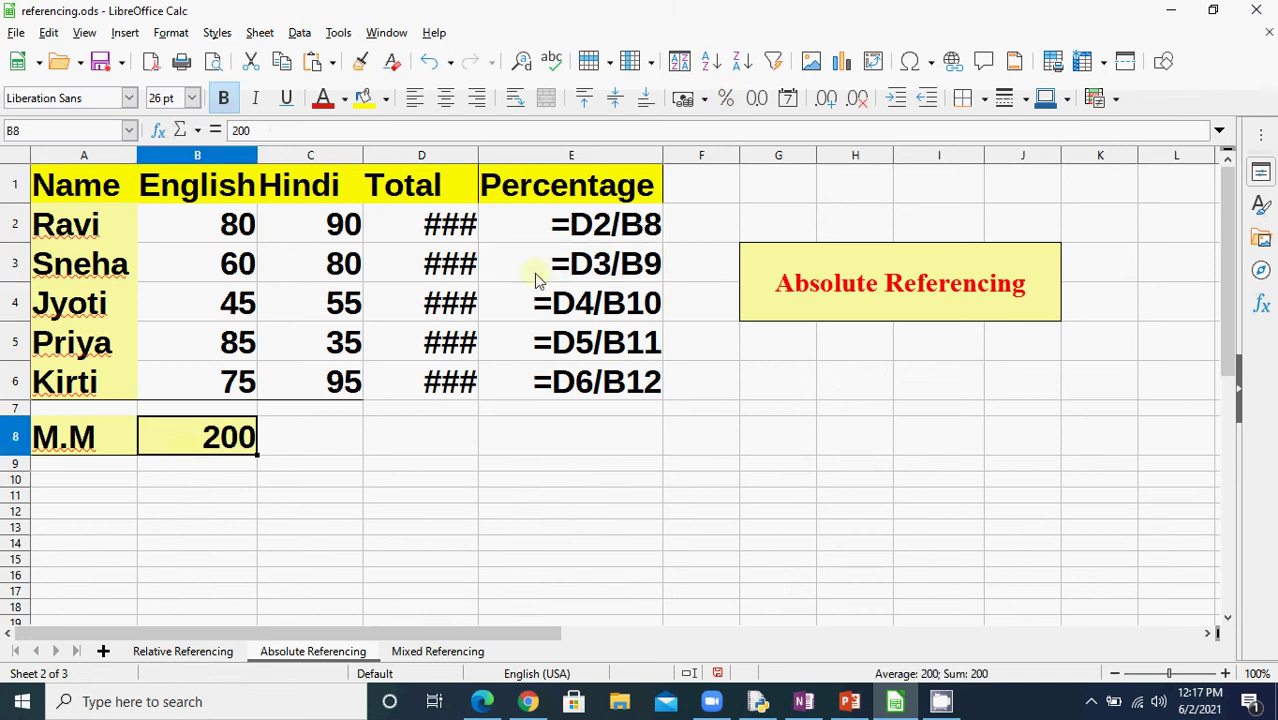
Make the B8 reference in E2 absolute, cycling through the mixed reference forms, and enter the formula as =D2/$B$8
left_click(602, 224)
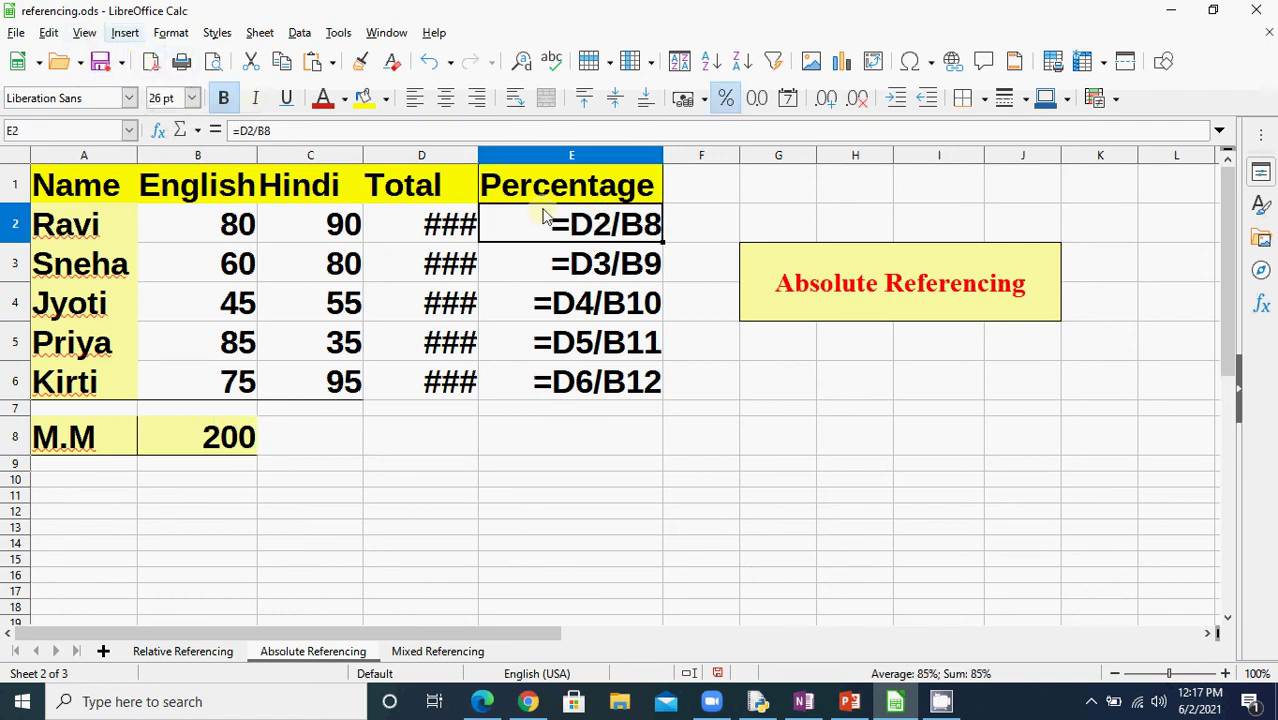
double_click(624, 226)
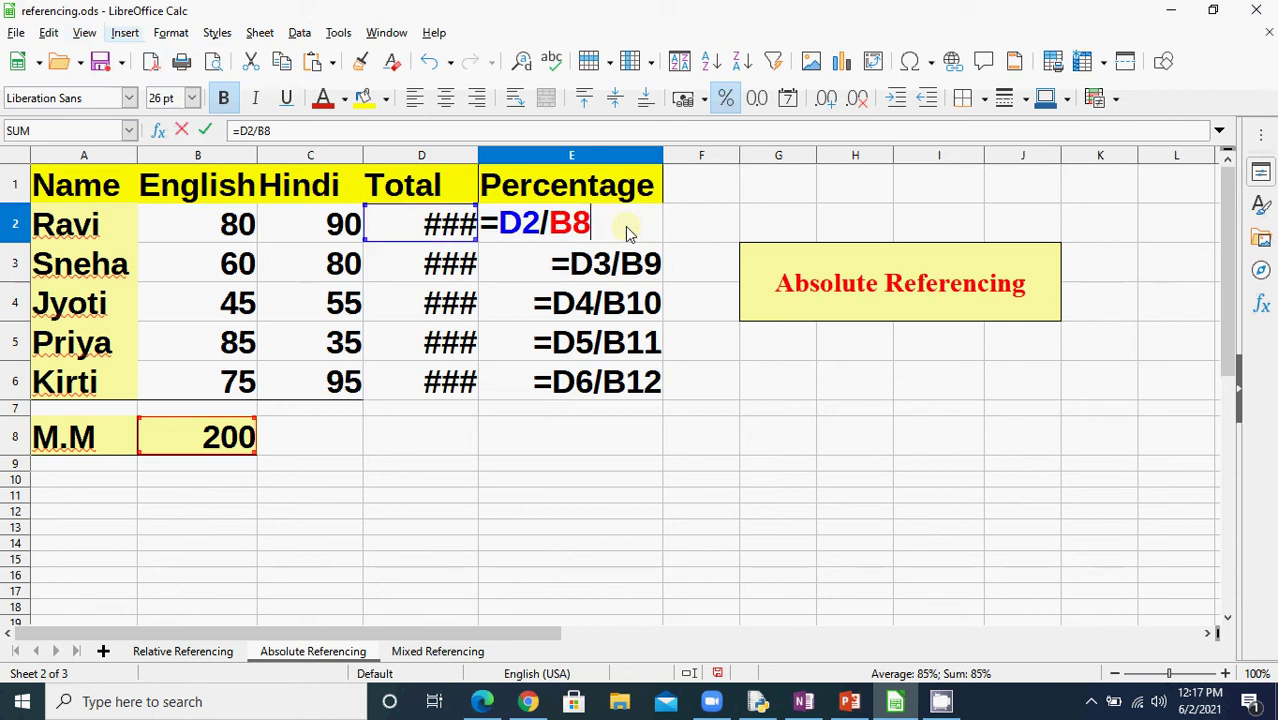
left_click(549, 222)
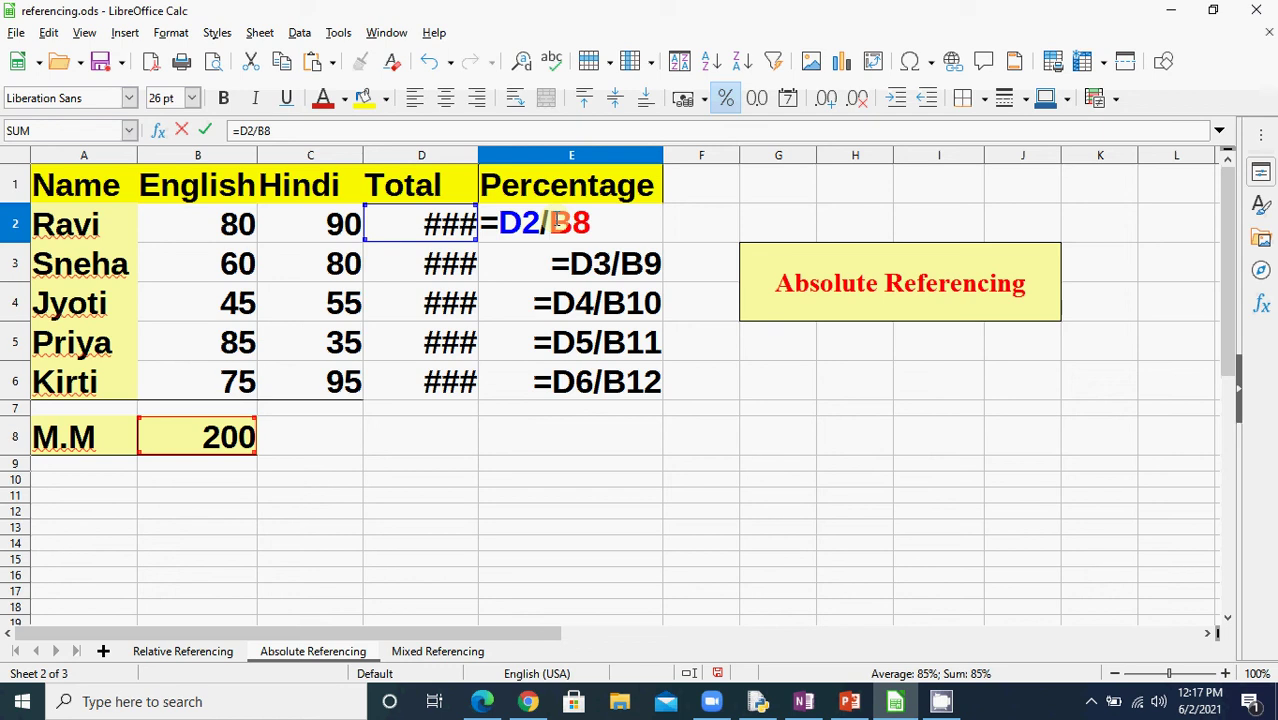
key("shift+F4")
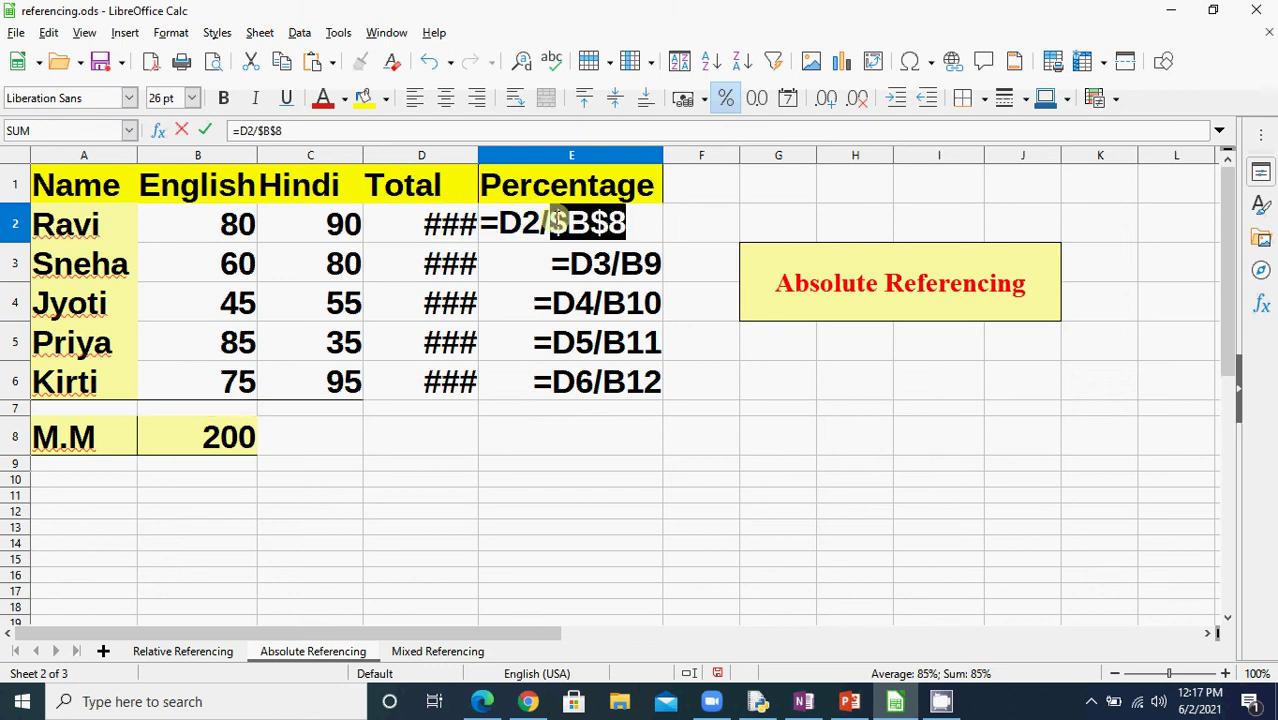
key("shift+F4")
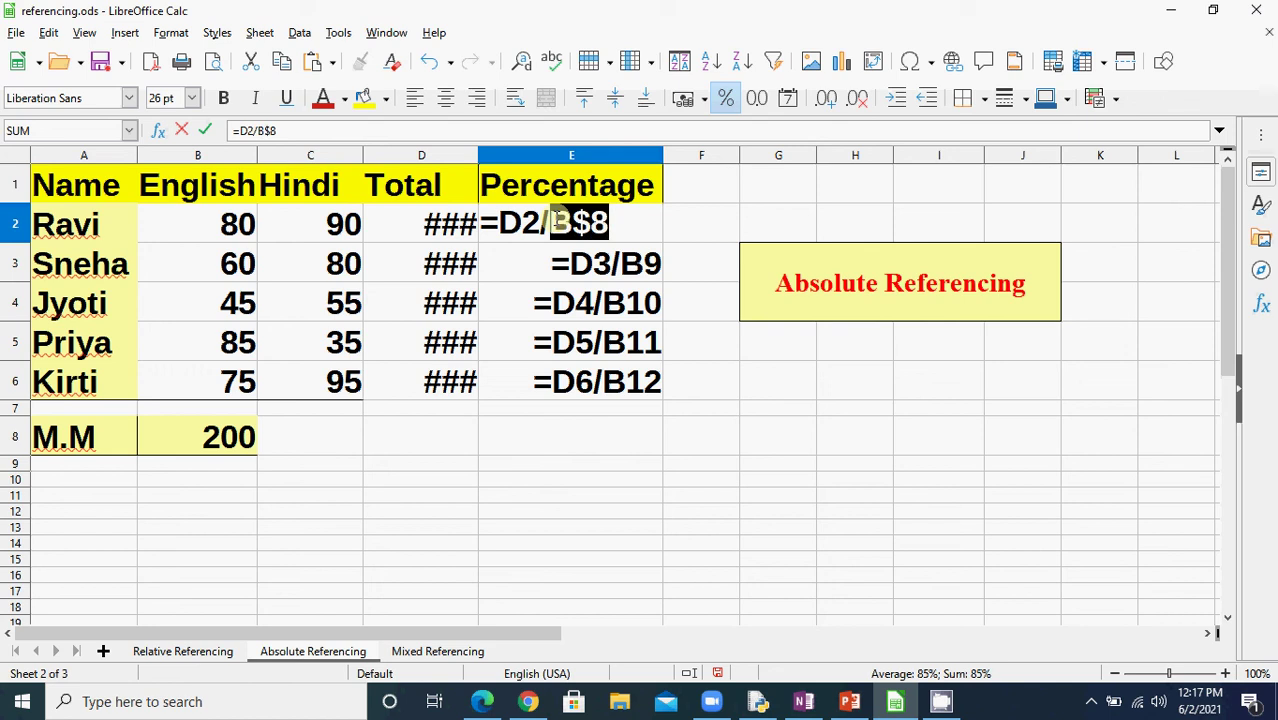
key("shift+F4")
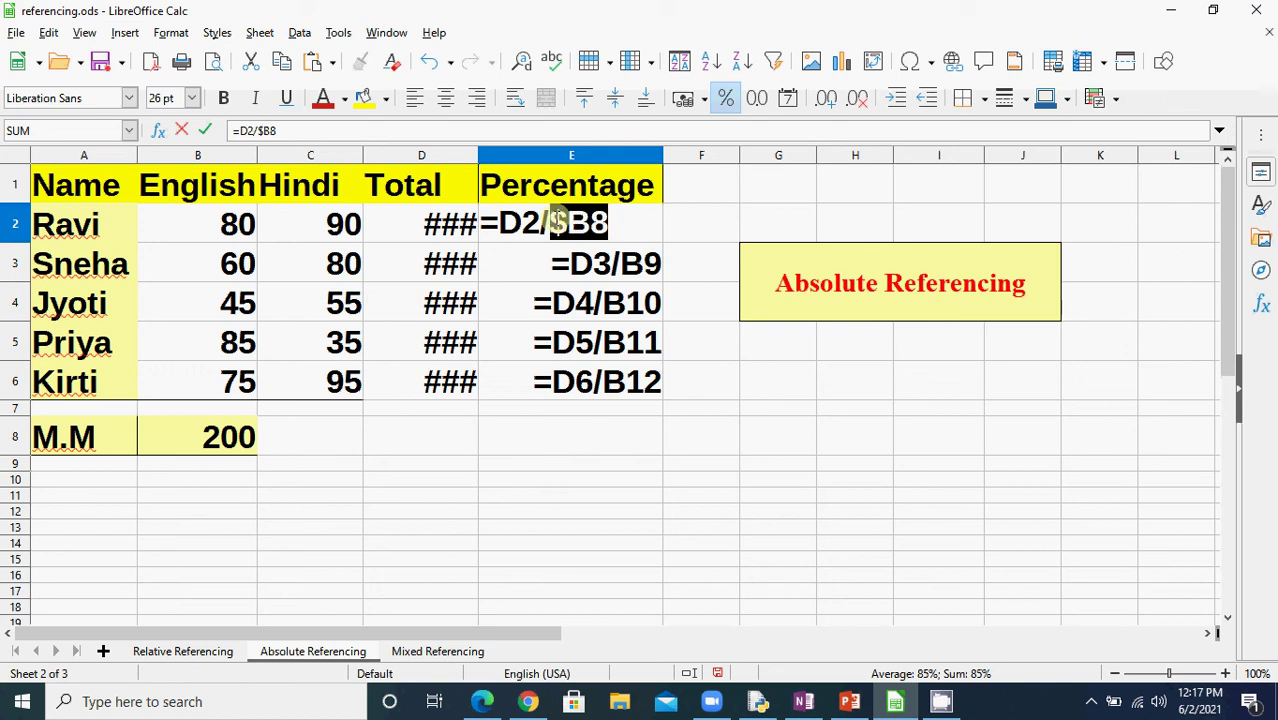
key("shift+F4")
key("shift+F4")
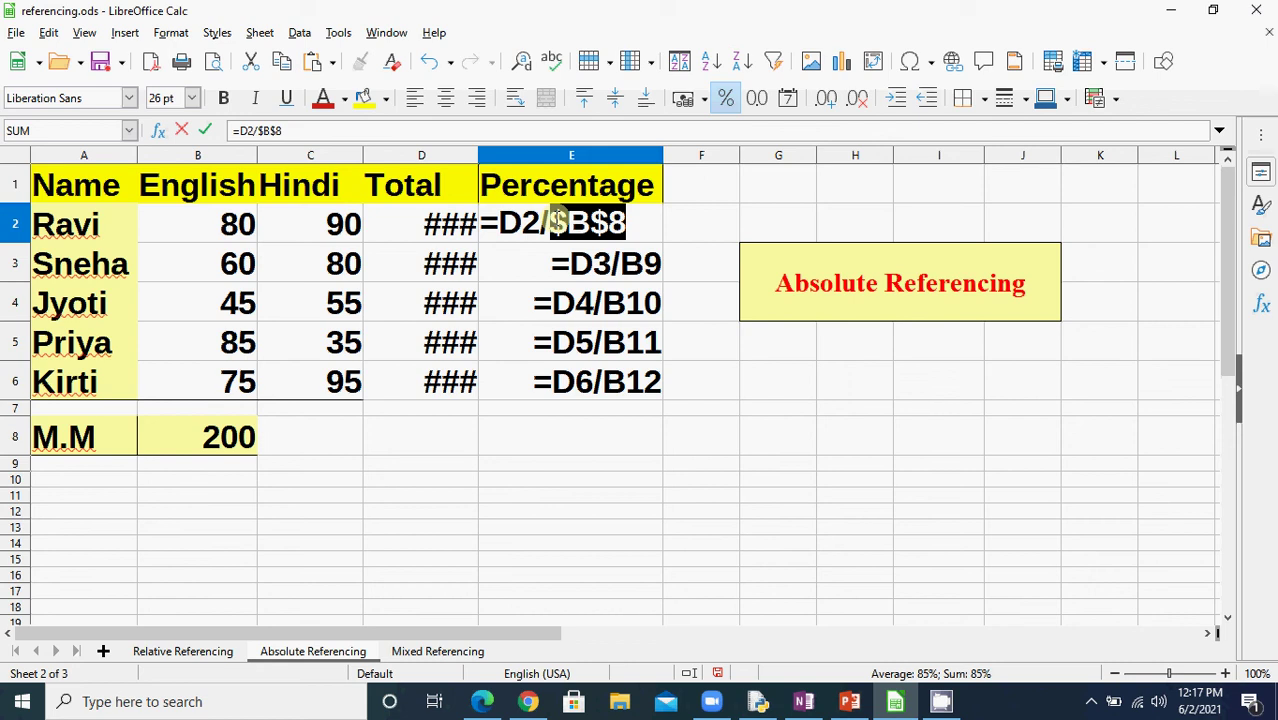
key("Return")
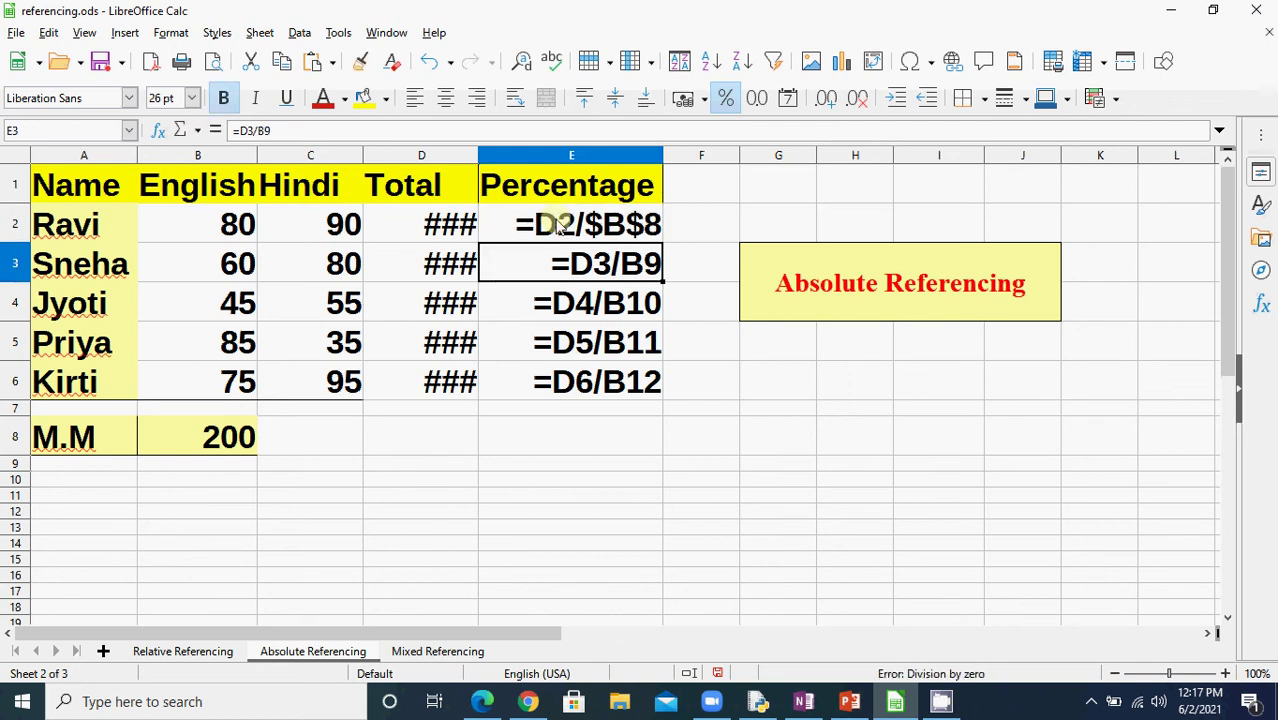
Copy the formula from E2 down through E6 and switch back to displaying results instead of formulas
left_click(586, 225)
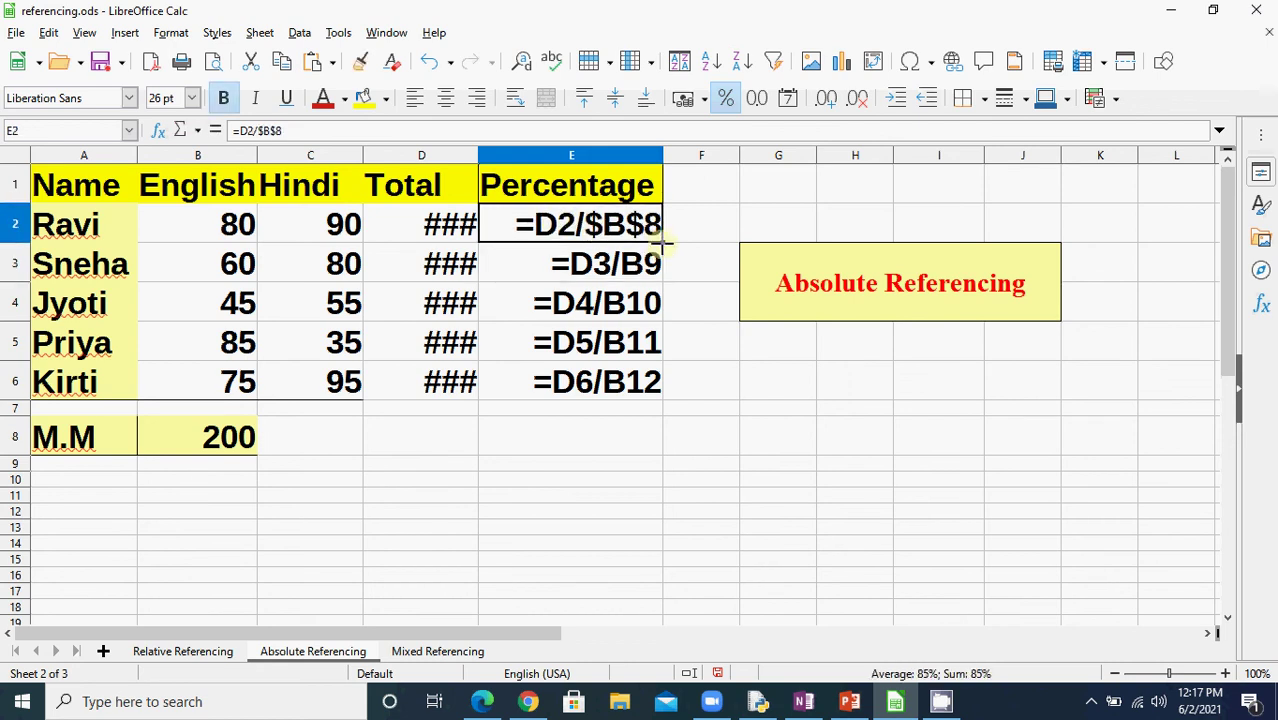
left_click_drag(662, 240, 660, 386)
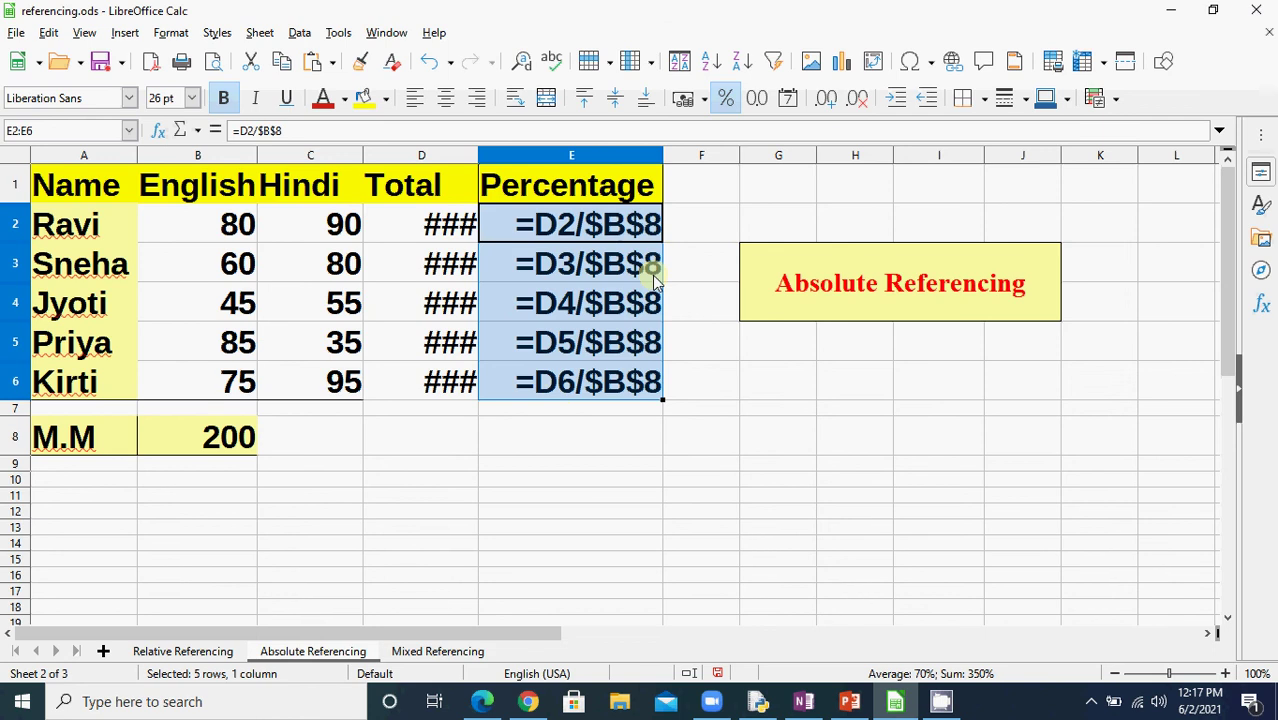
left_click(88, 34)
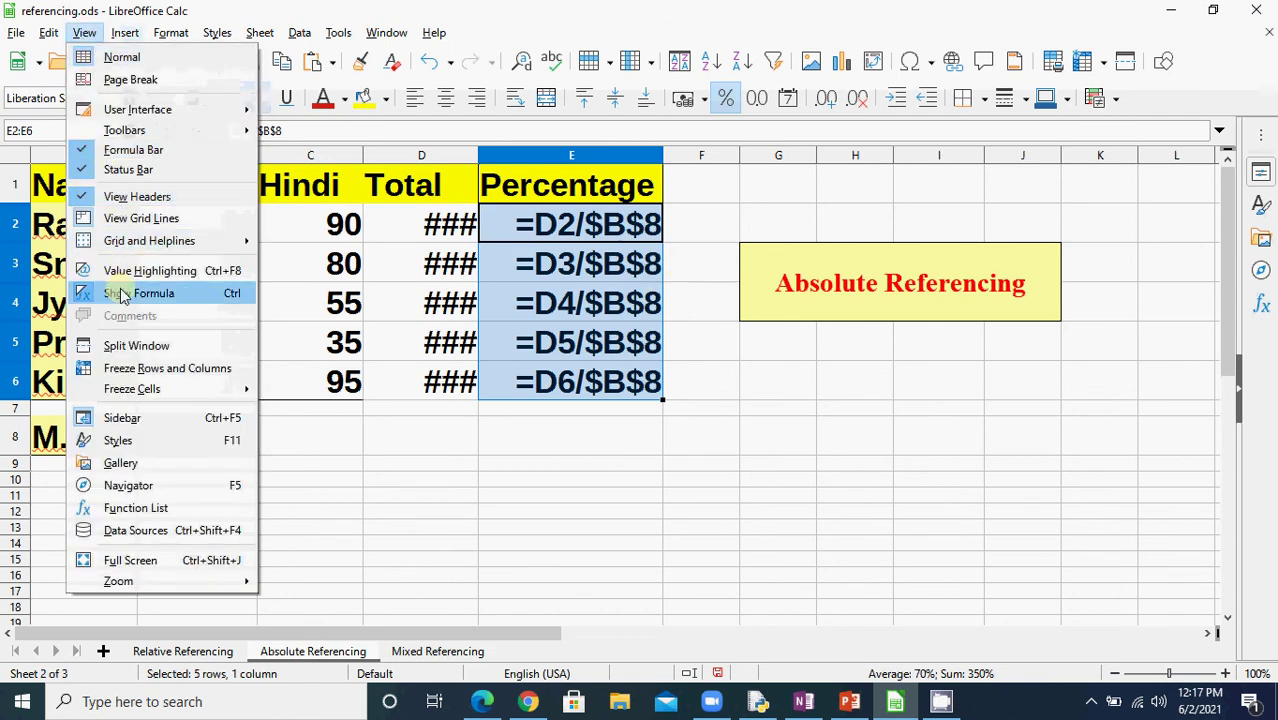
left_click(121, 297)
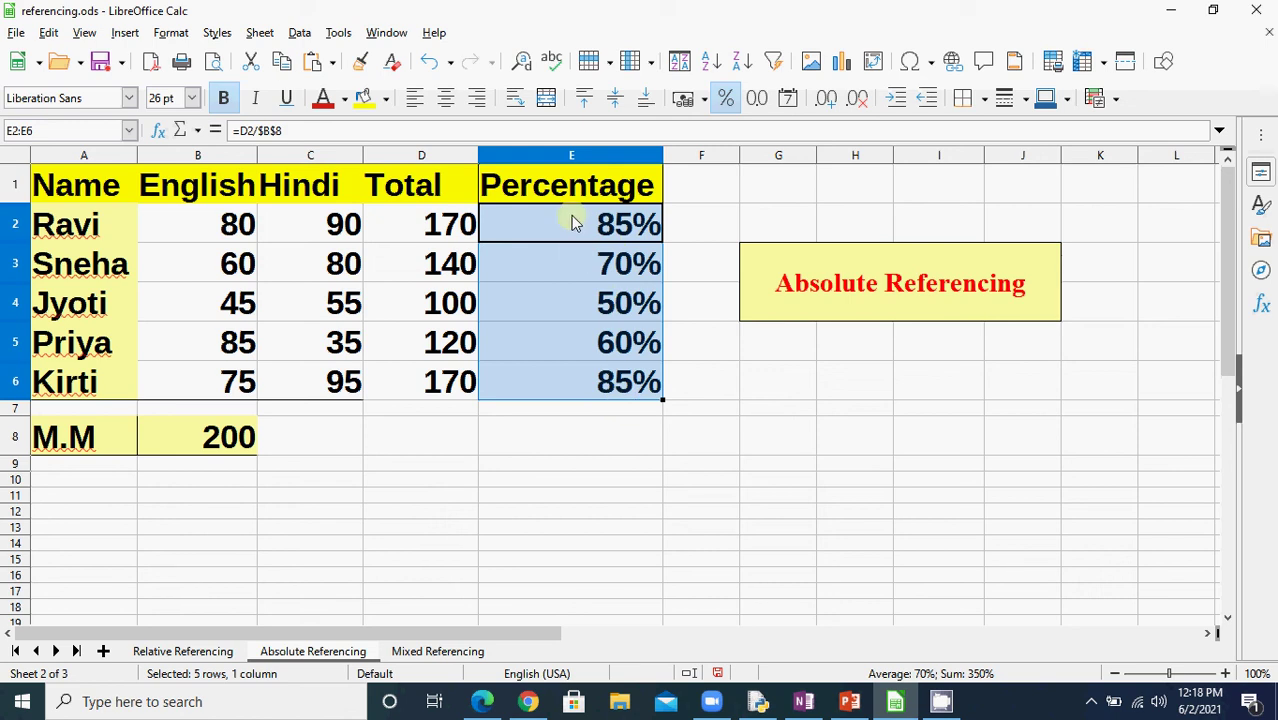
Examine the copied formulas in E4 and E5, highlighting the absolute reference, and leave both cells unedited
left_click(571, 307)
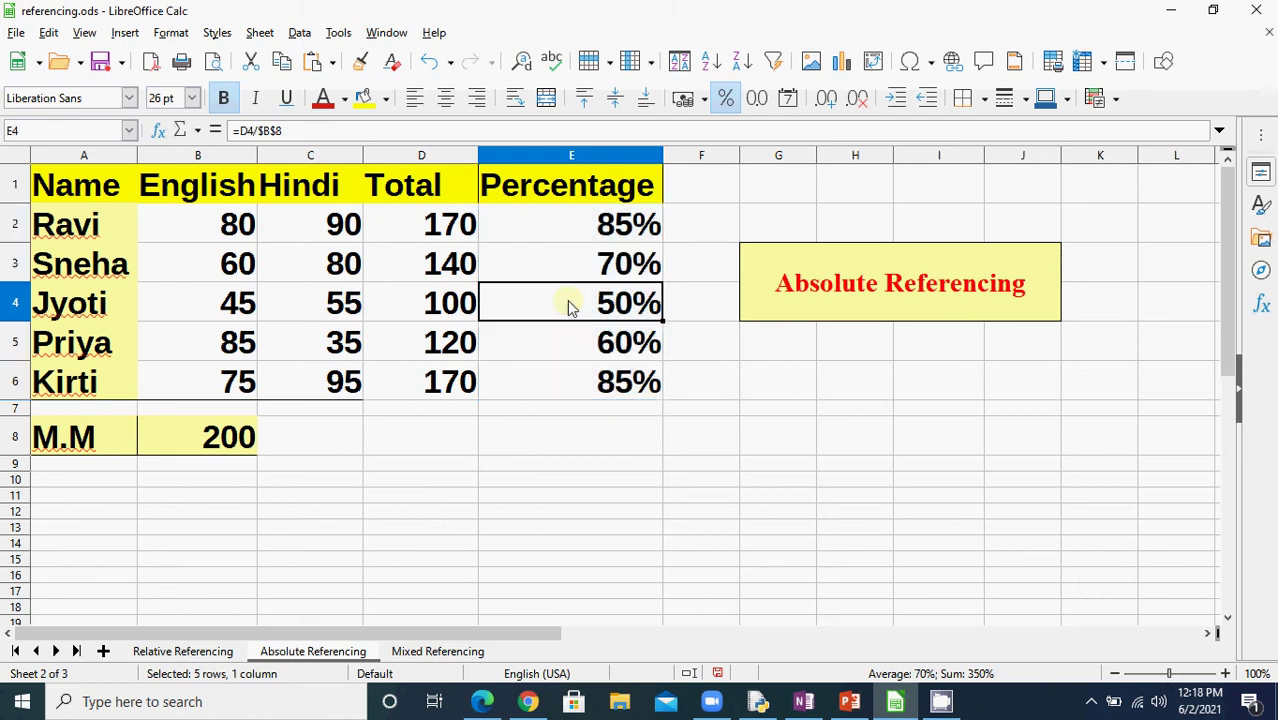
left_click(299, 130)
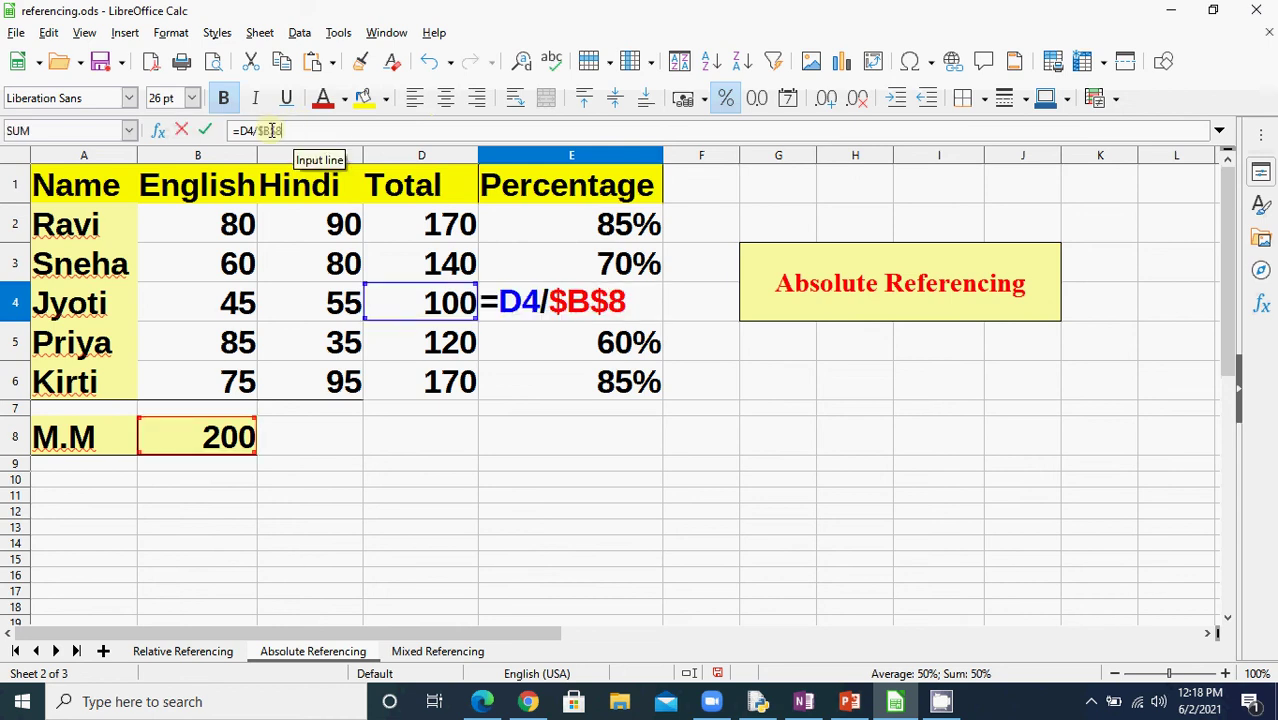
left_click_drag(299, 130, 232, 130)
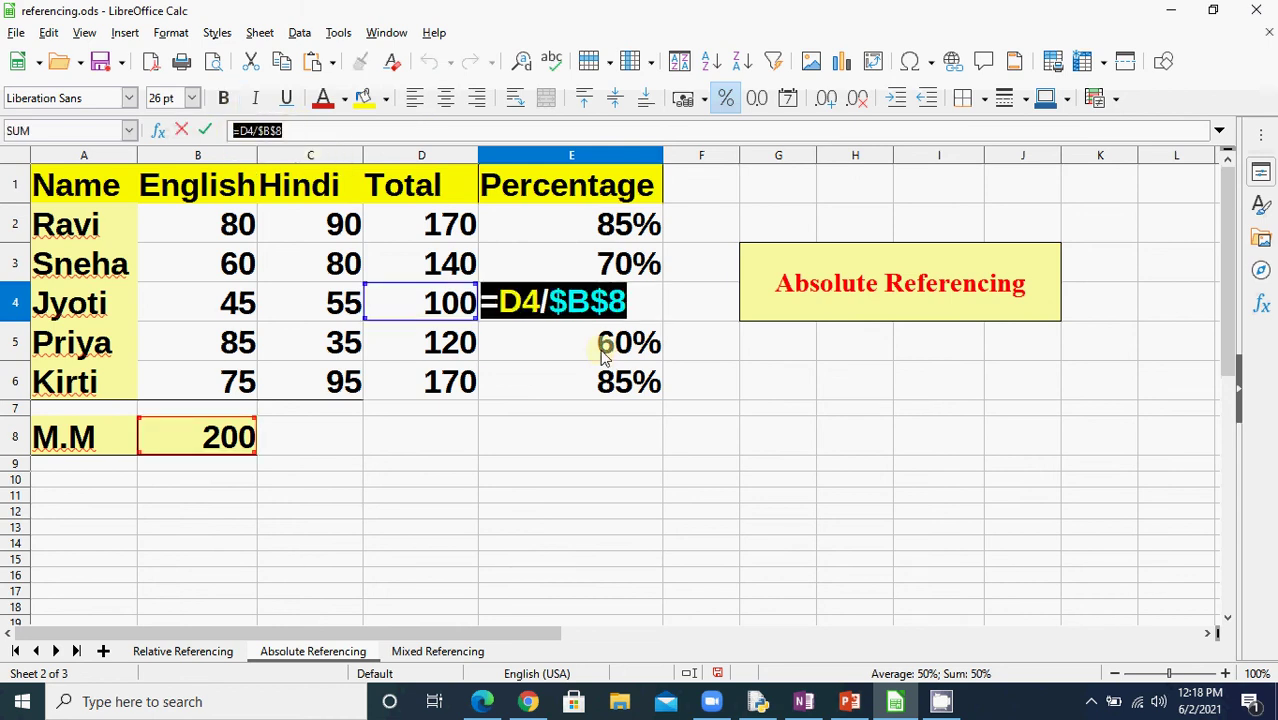
key("Escape")
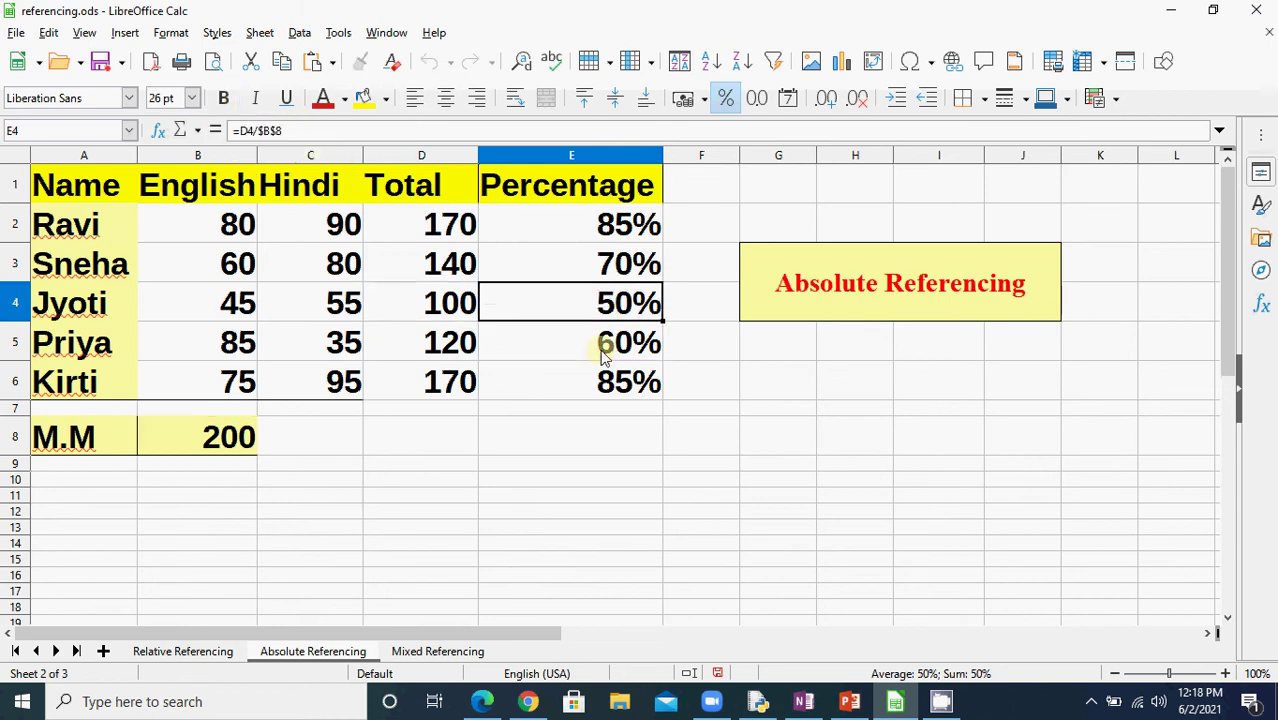
left_click(602, 350)
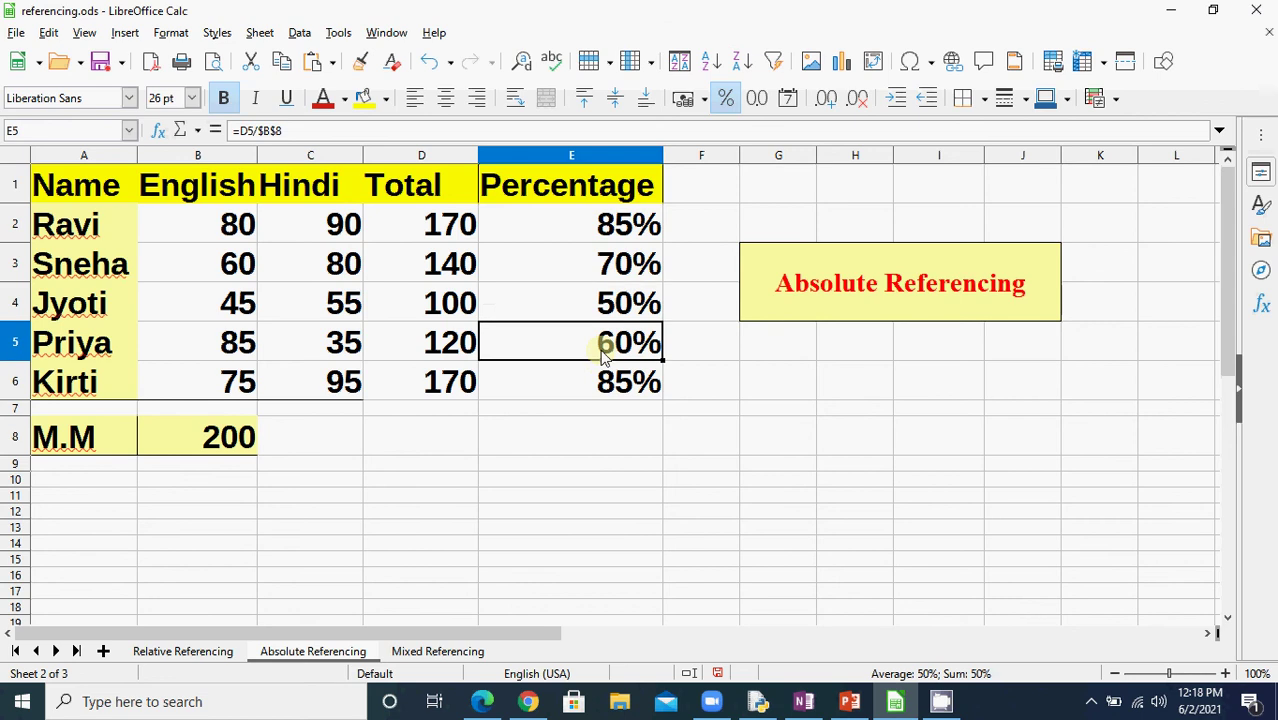
left_click(284, 130)
left_click_drag(284, 130, 263, 130)
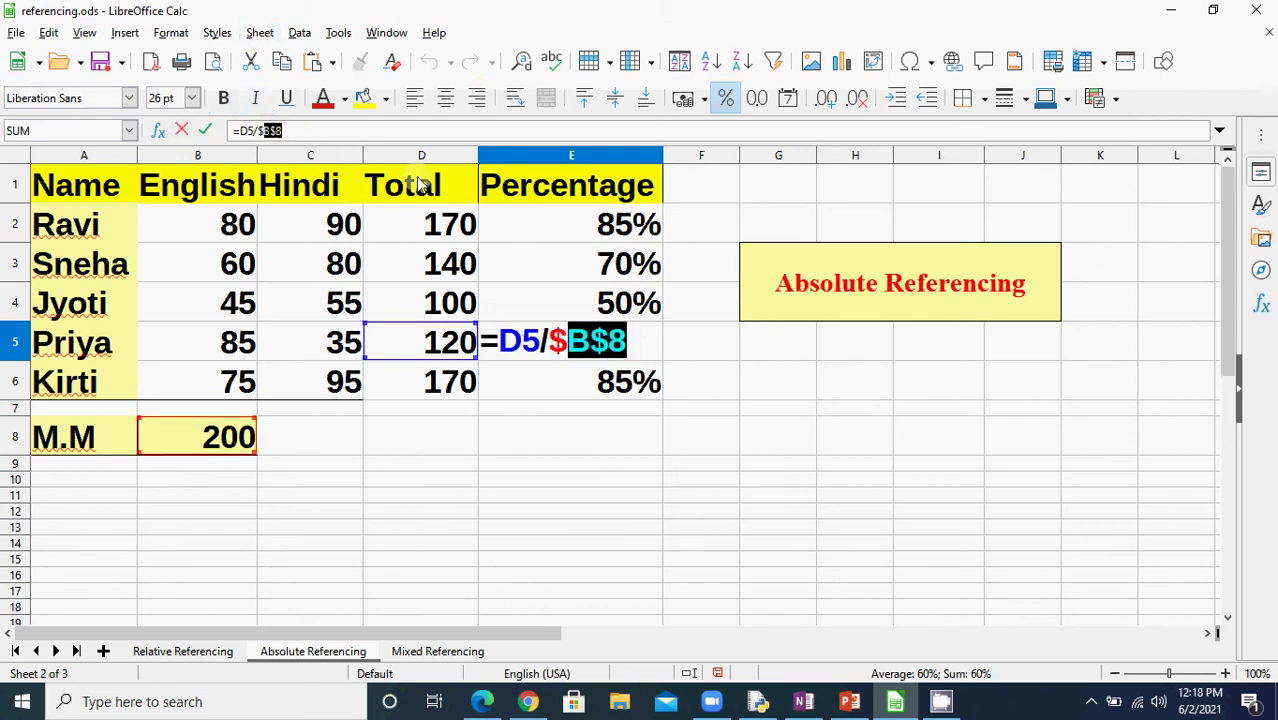
key("Escape")
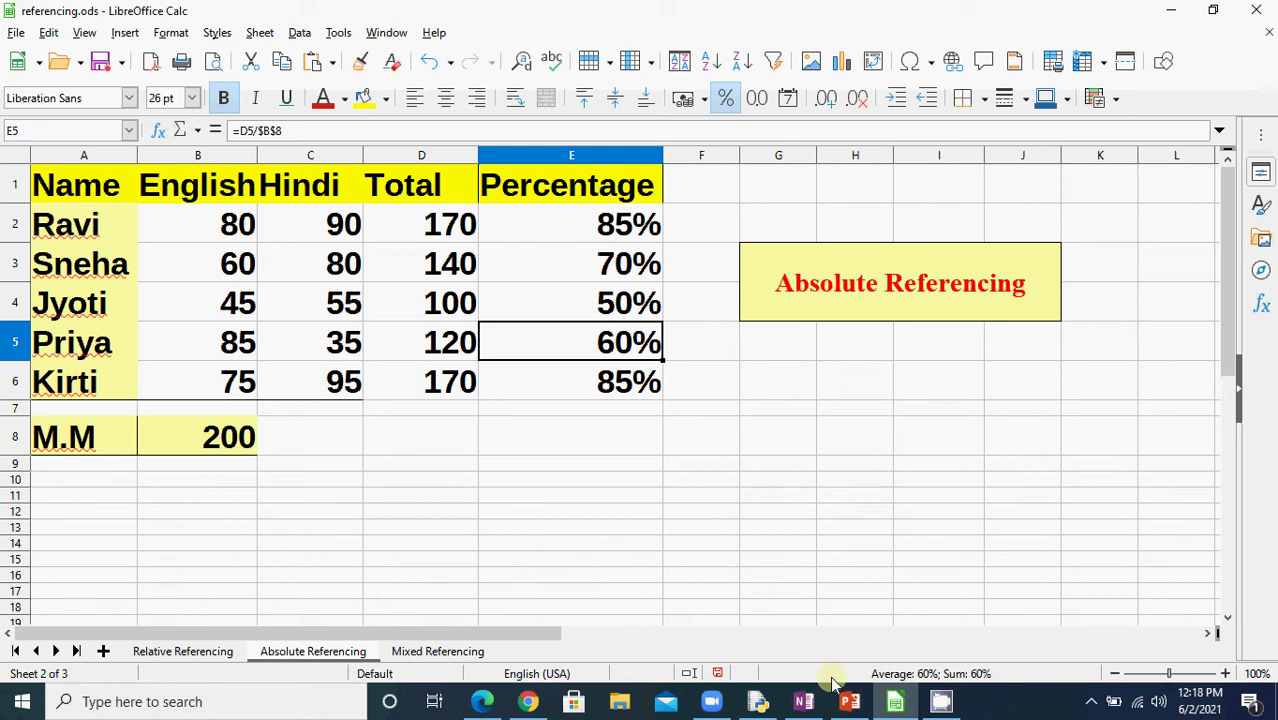
Switch to PowerPoint and start the slide show from slide 3 on absolute and mixed referencing
left_click(846, 706)
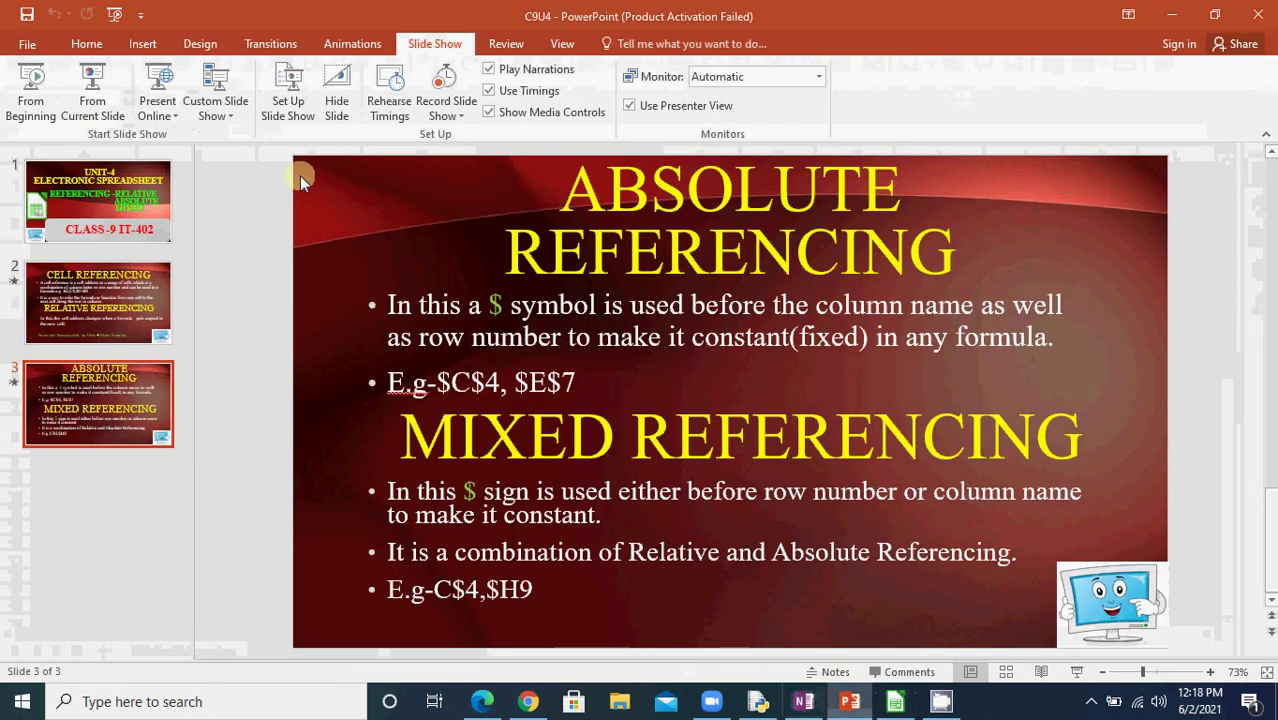
left_click(98, 112)
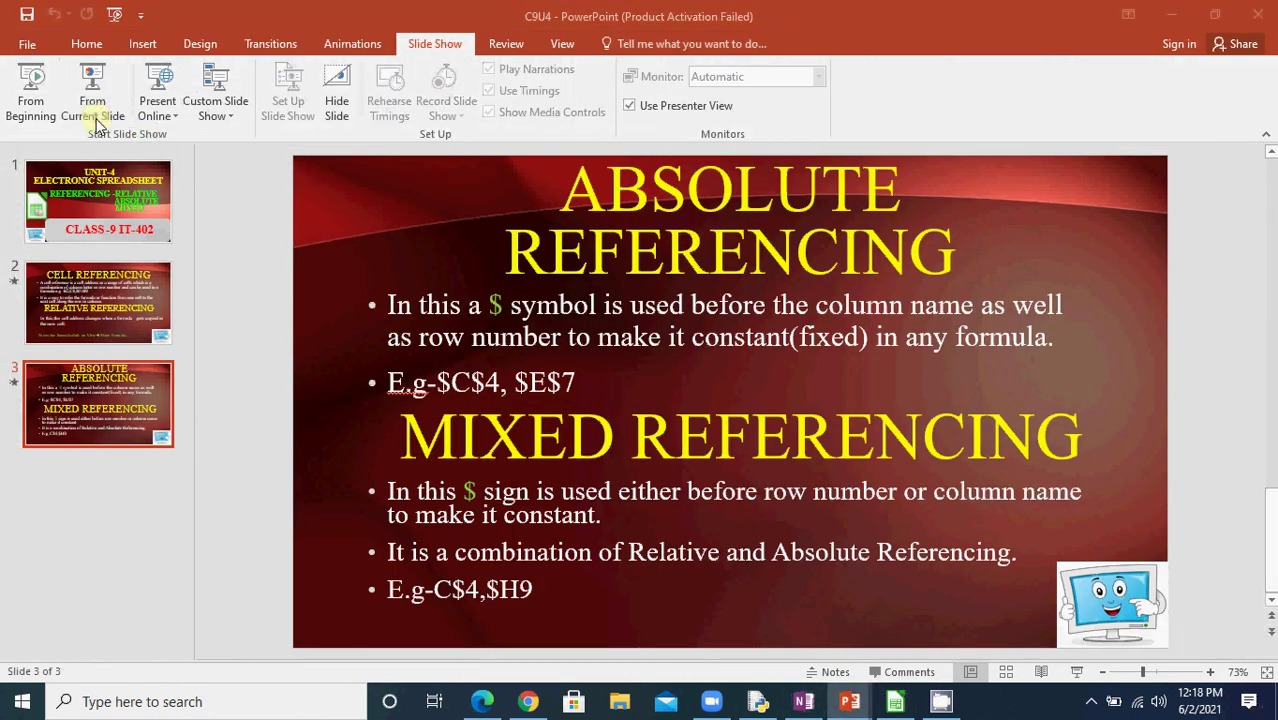